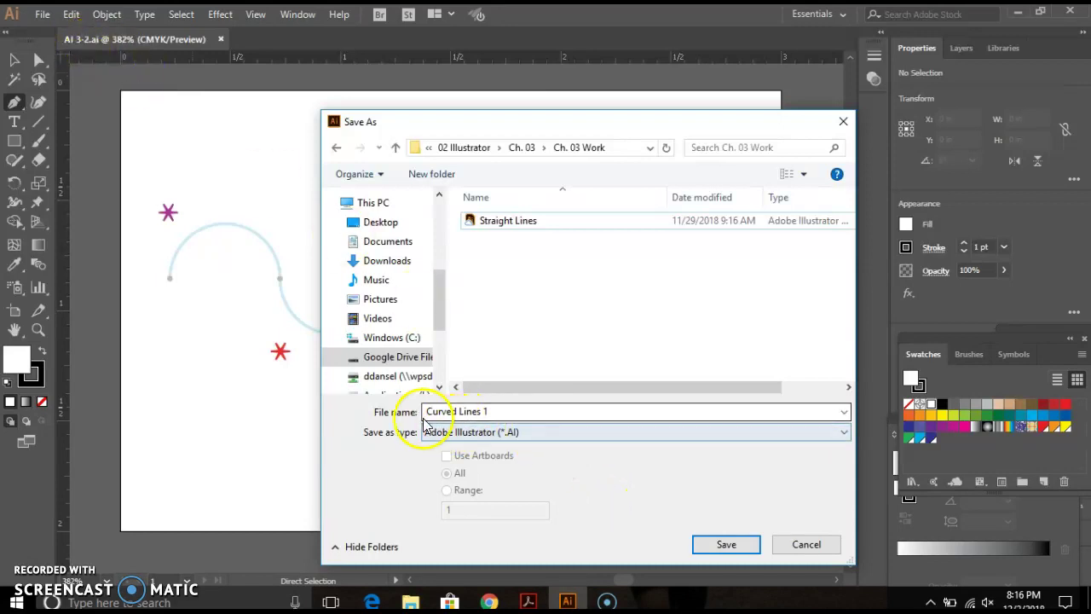
- Save the wave template as 'Curved Lines 1' in Ch. 03 Work with the default Illustrator Options
left_click(720, 546)
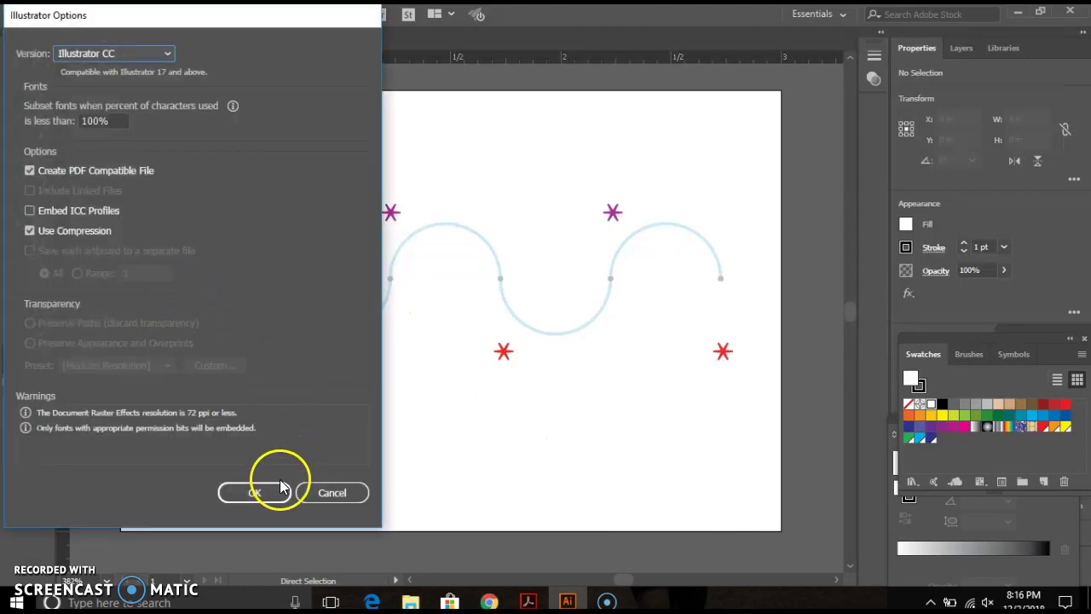
left_click(271, 486)
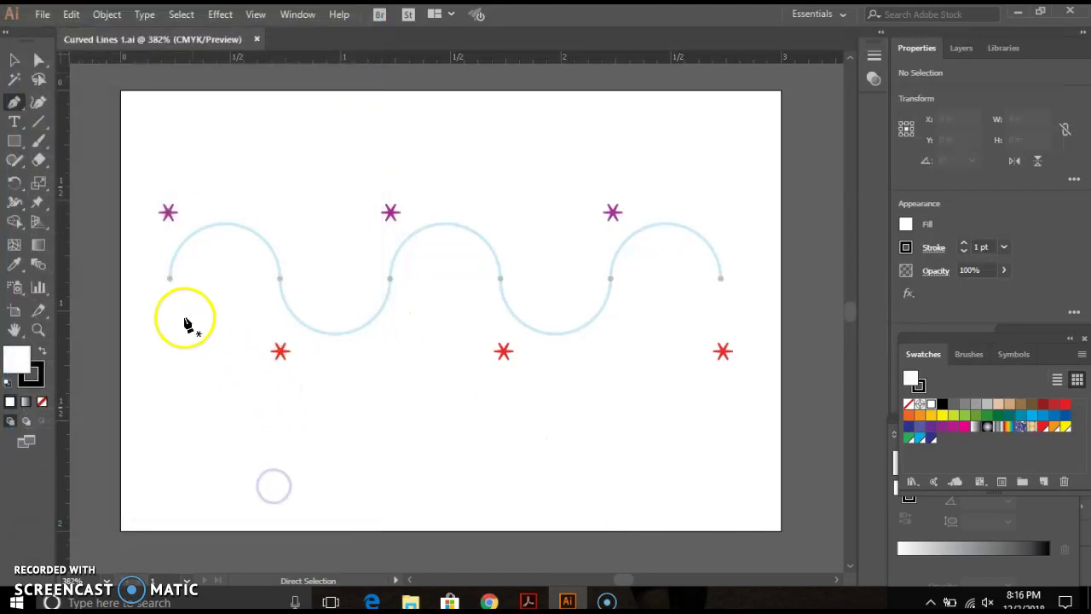
- Trace the wave's three arches with smooth Pen anchors, using the stars as handle guides
left_click(169, 281)
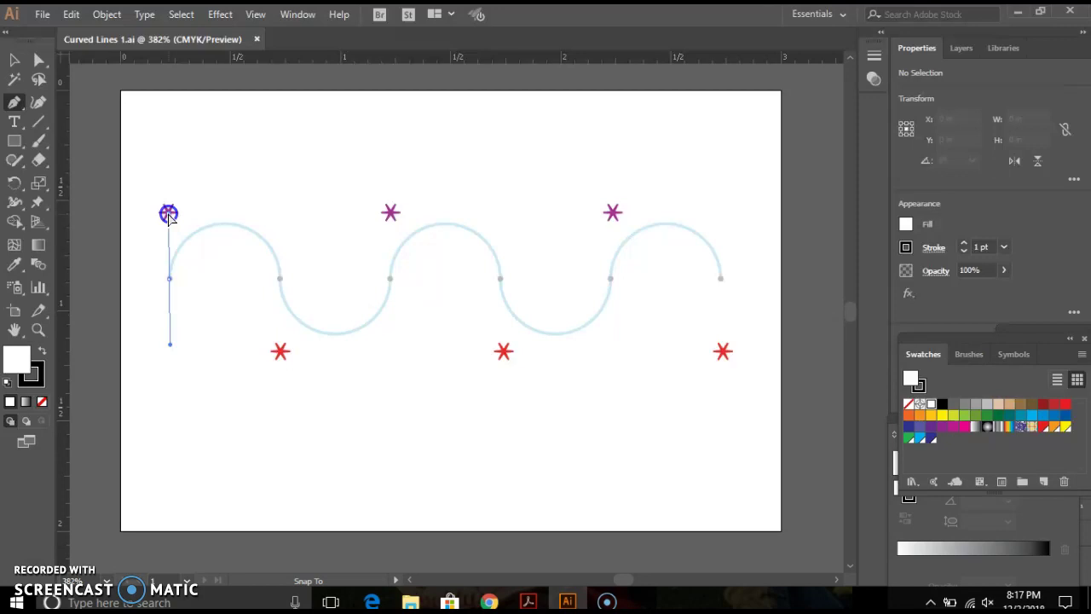
mouse_move(271, 269)
left_mouse_down()
mouse_move(286, 293)
mouse_move(280, 280)
mouse_move(282, 354)
left_mouse_up()
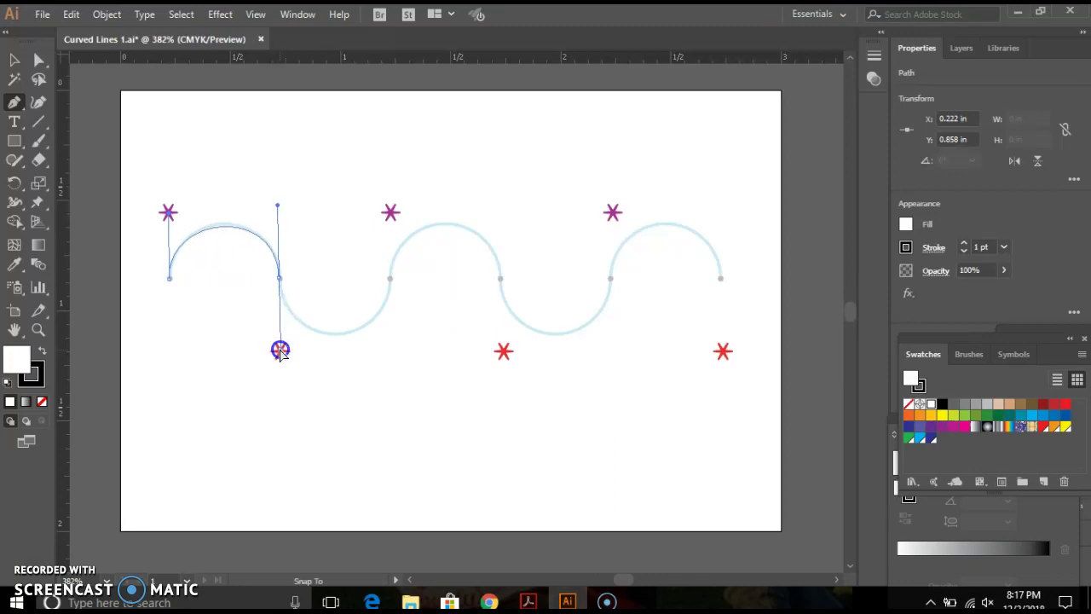
left_click_drag(281, 351, 281, 351)
left_click_drag(391, 285, 390, 213)
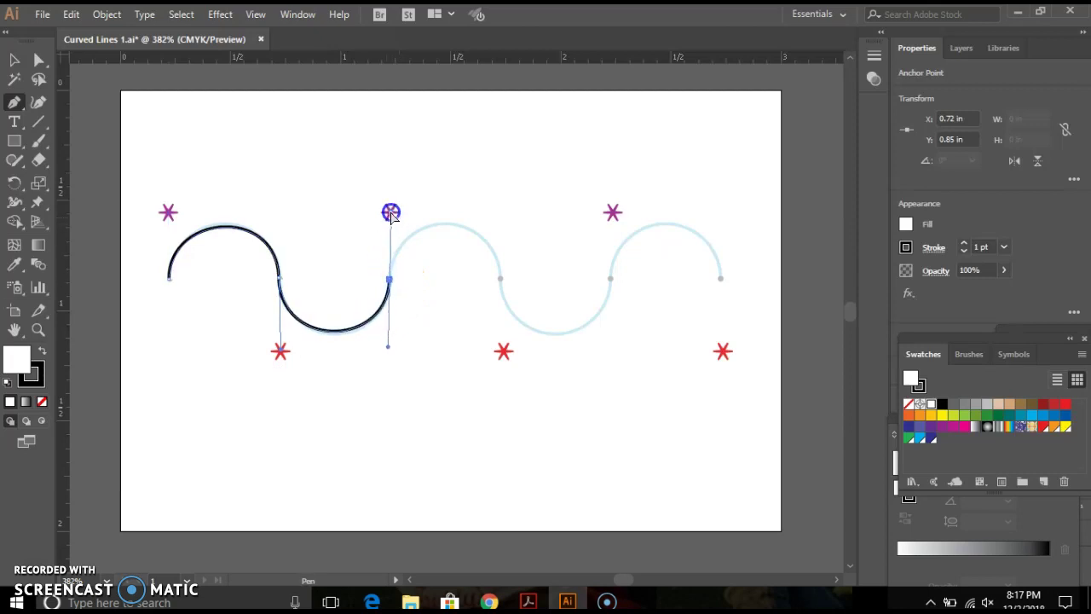
left_click_drag(500, 278, 504, 351)
left_click_drag(610, 279, 613, 212)
left_click_drag(721, 278, 723, 350)
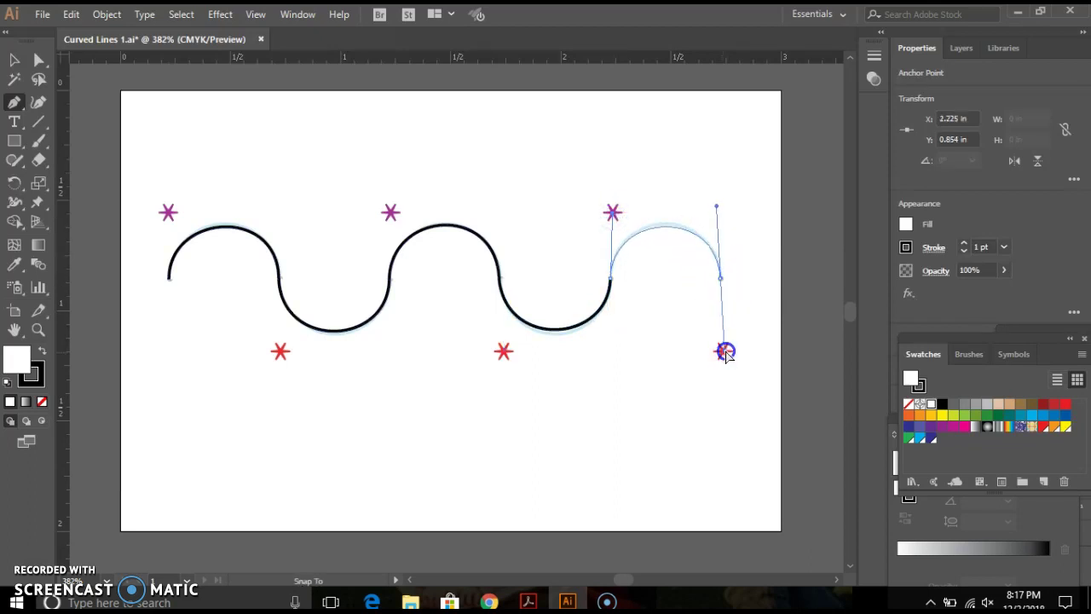
left_click_drag(725, 353, 723, 352)
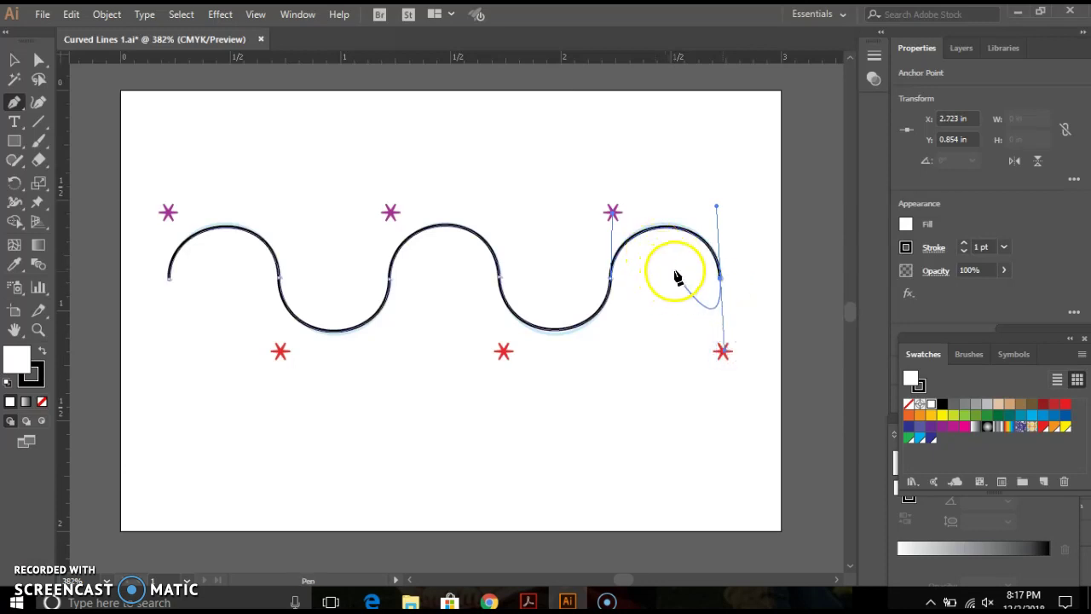
- Add a straight final segment down to the rightmost red star and switch to the Selection tool
left_click(720, 275)
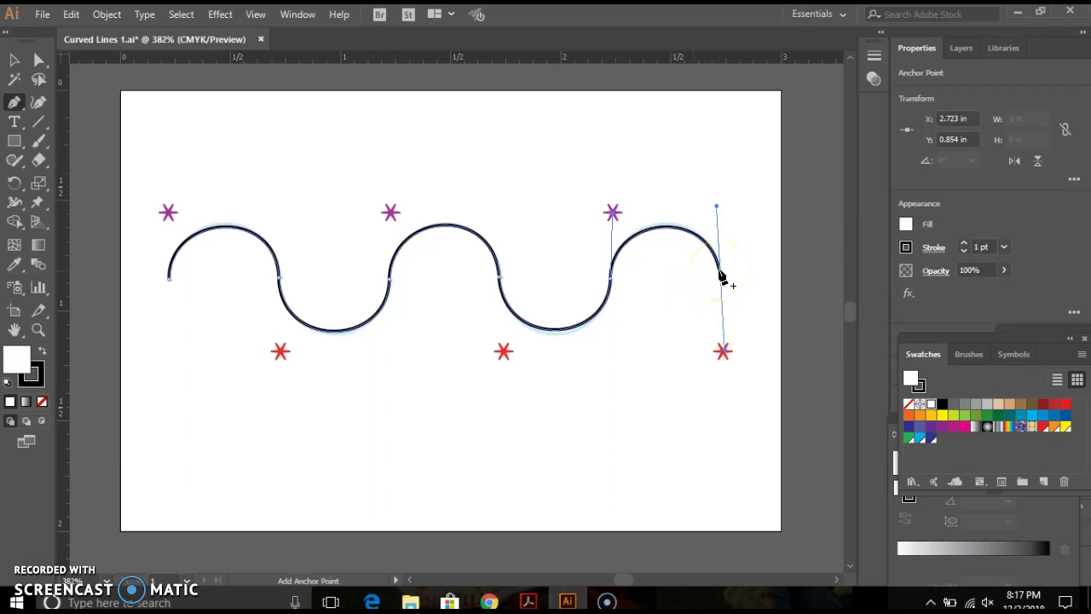
left_click_drag(720, 280, 723, 352)
left_click(723, 352)
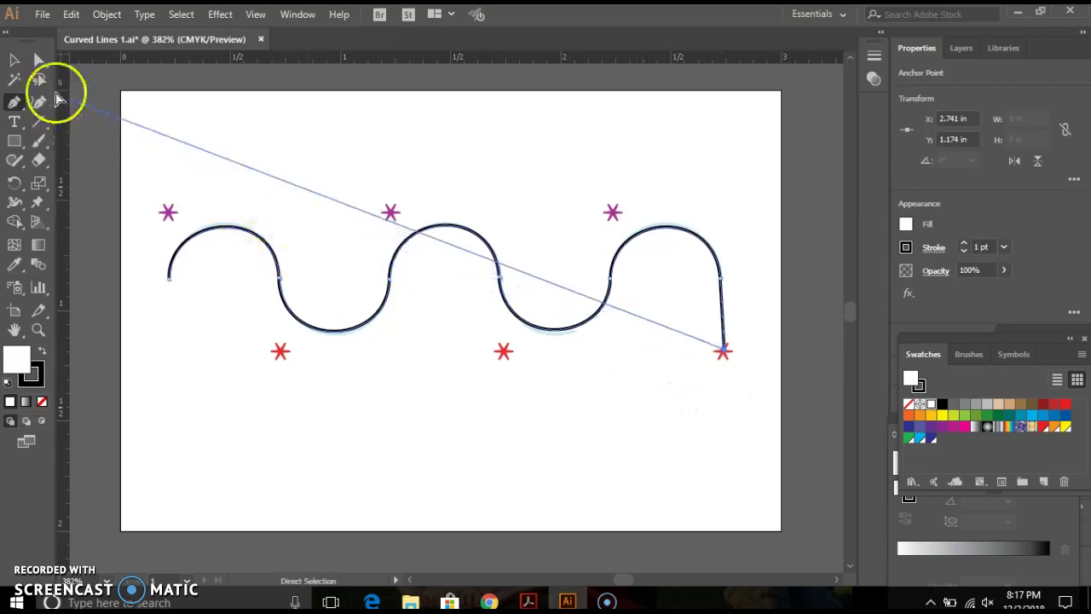
left_click(14, 60)
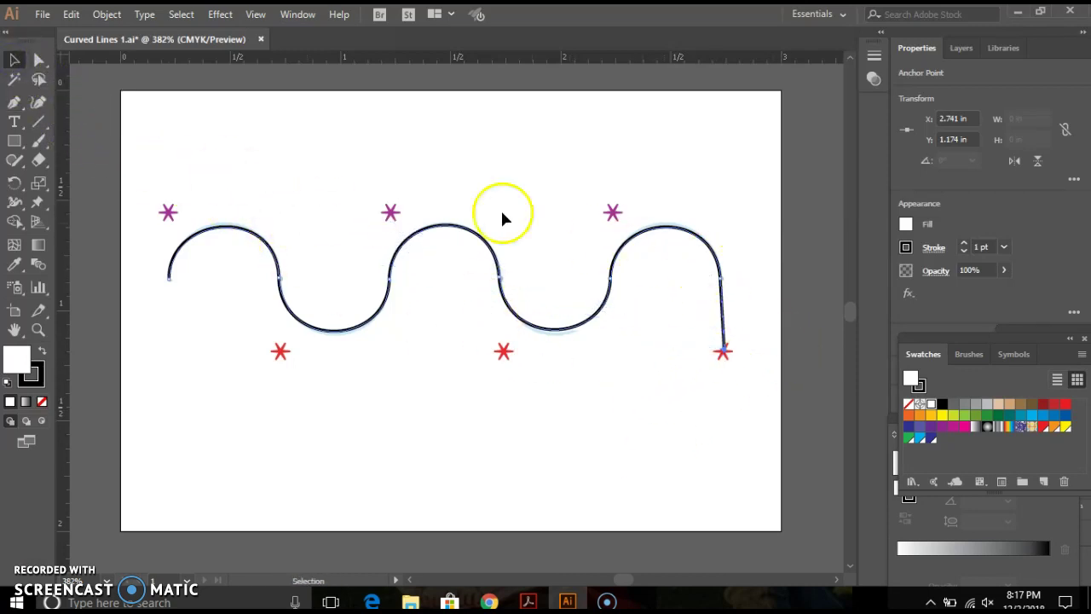
- With Direct Selection, bend the first arch by dragging its anchor's direction handles
left_click(38, 60)
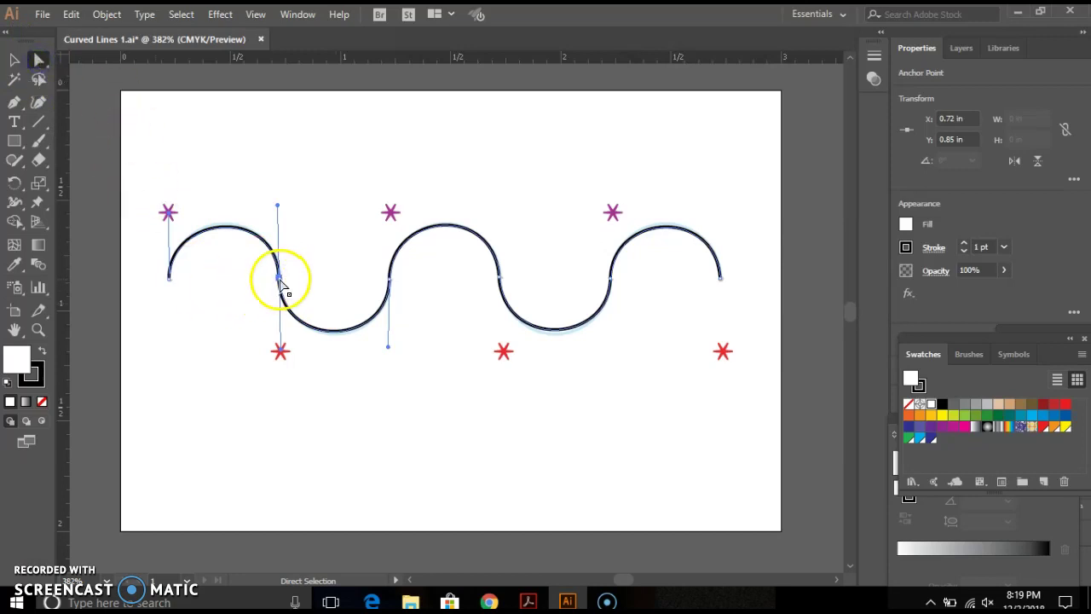
left_click(281, 281)
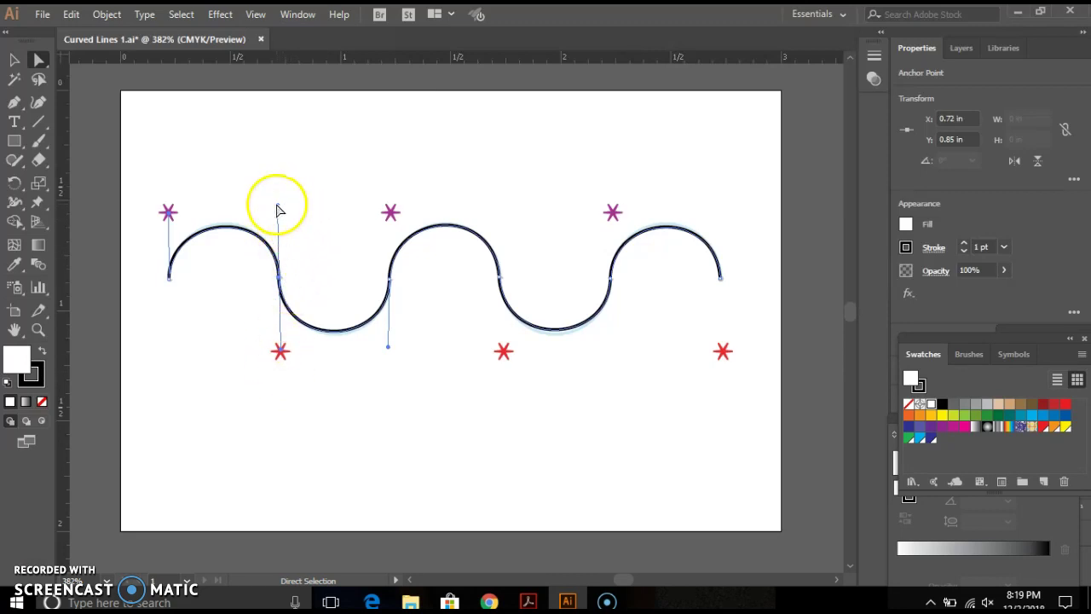
left_click_drag(278, 207, 391, 215)
left_click_drag(307, 277, 298, 289)
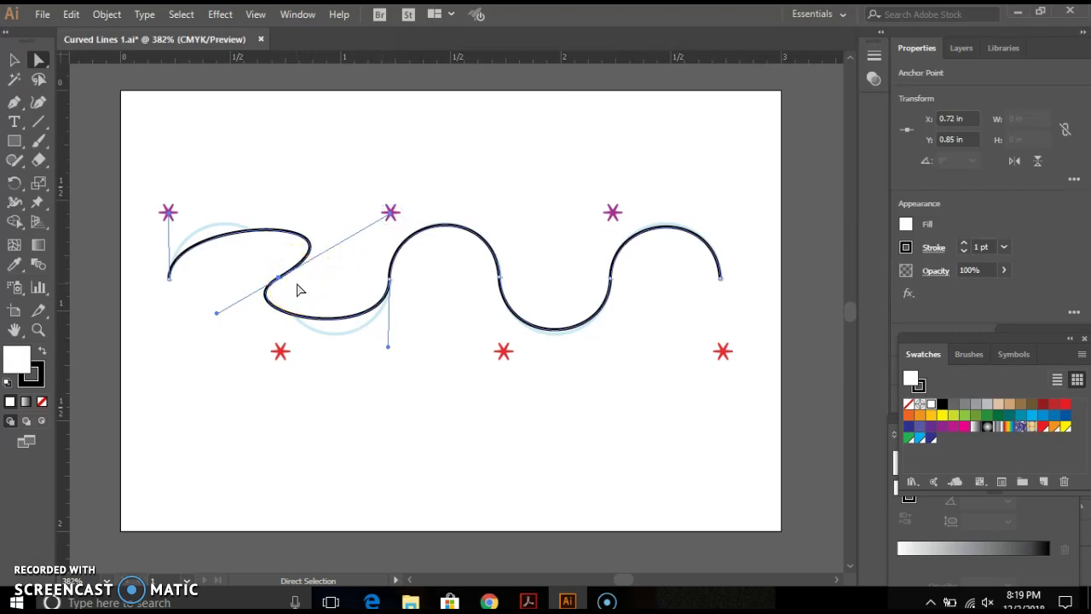
- Swing the middle anchor's lower handle to the red star, then drag it back to restore the curve
left_click(390, 280)
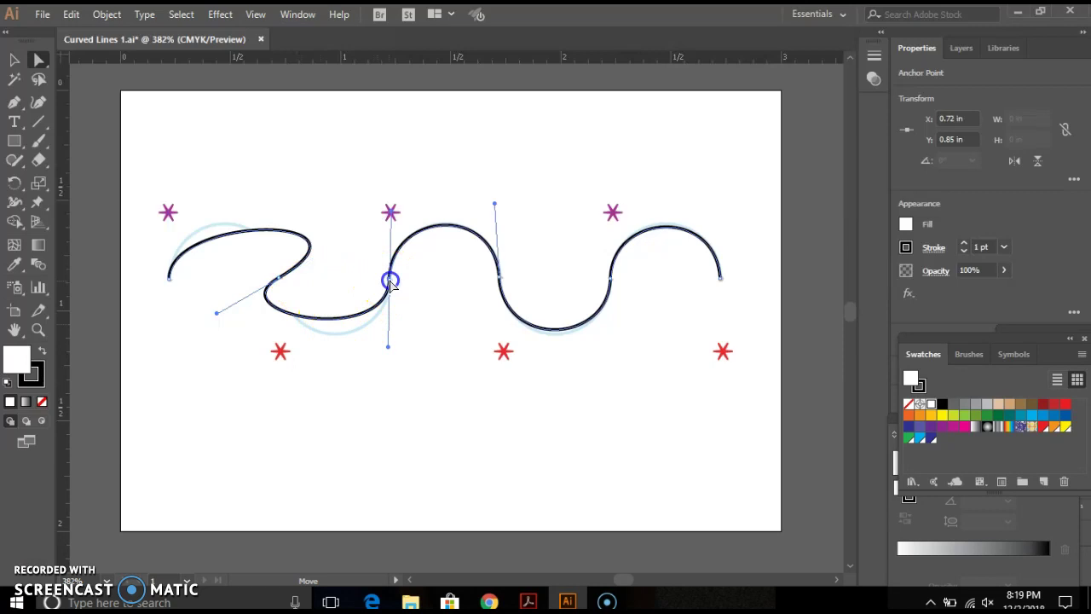
left_click(391, 213)
left_click(389, 347)
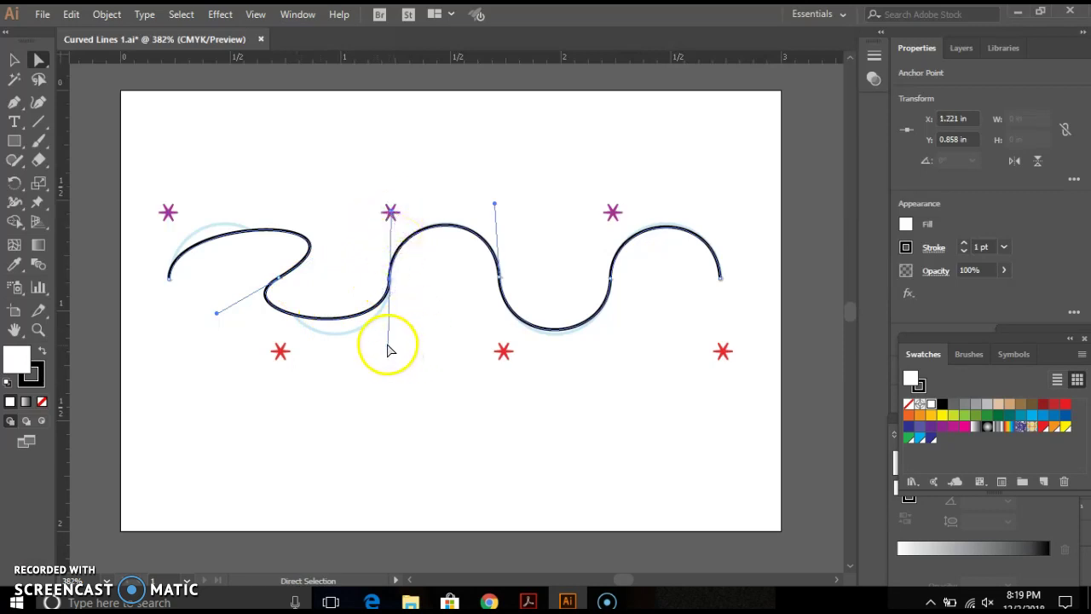
left_click_drag(388, 349, 501, 352)
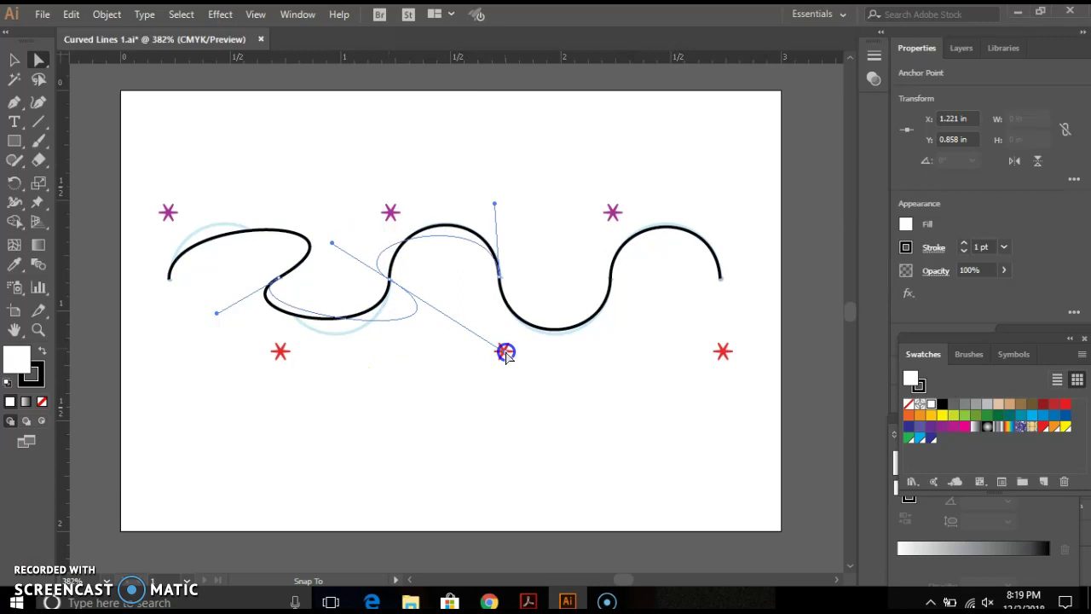
left_click_drag(504, 352, 505, 351)
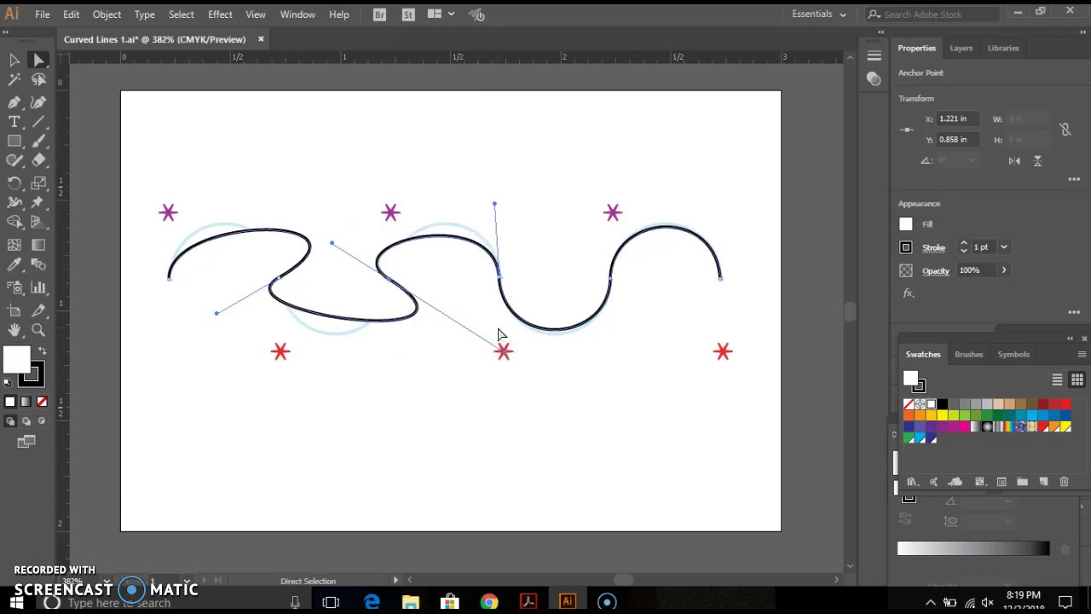
left_click(504, 352)
left_click_drag(504, 353, 392, 368)
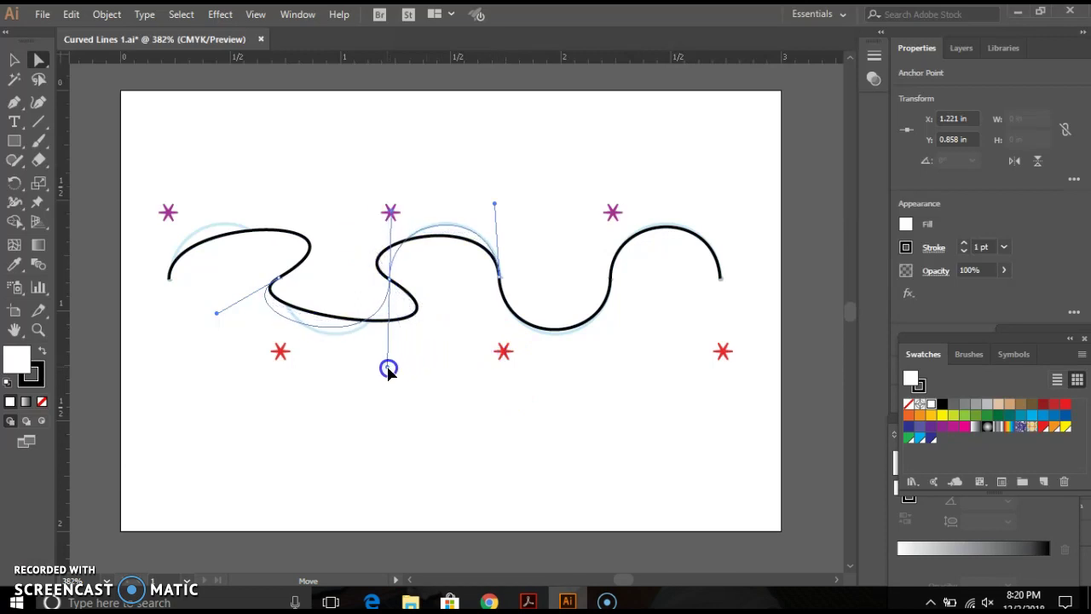
left_click_drag(388, 372, 389, 368)
left_click_drag(504, 350, 511, 351)
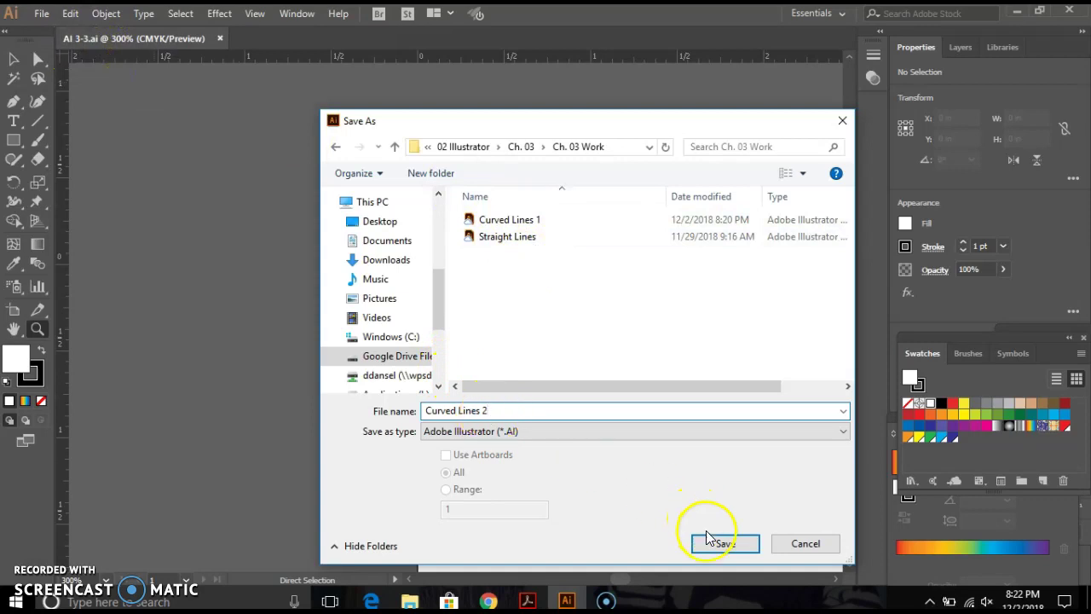
- Save the exercise as 'Curved Lines 2' and switch to saved View #1 centred on the wave
left_click(723, 544)
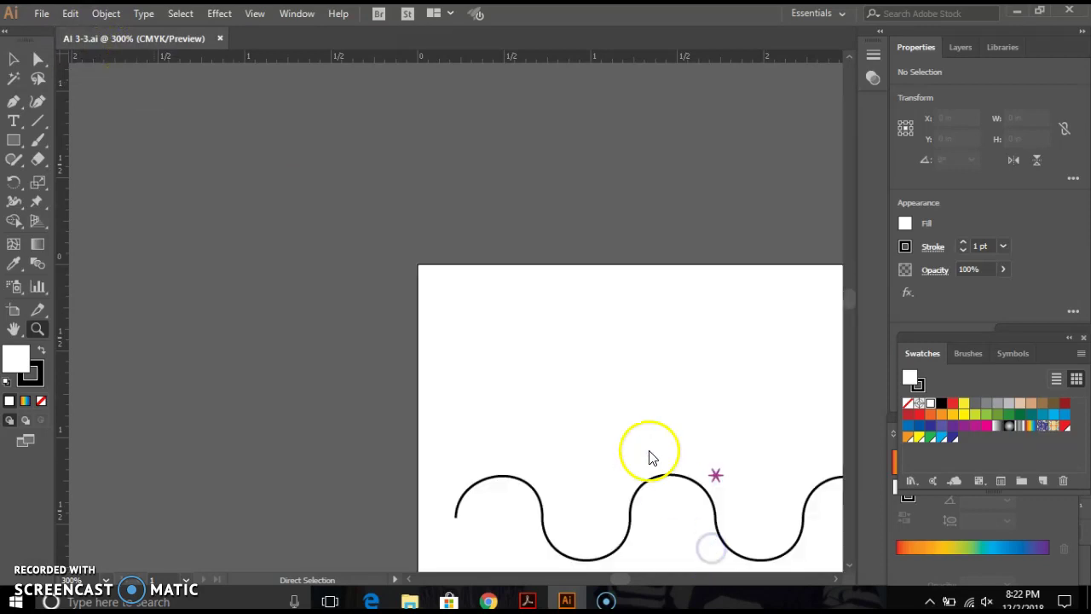
left_click(260, 488)
left_click(254, 14)
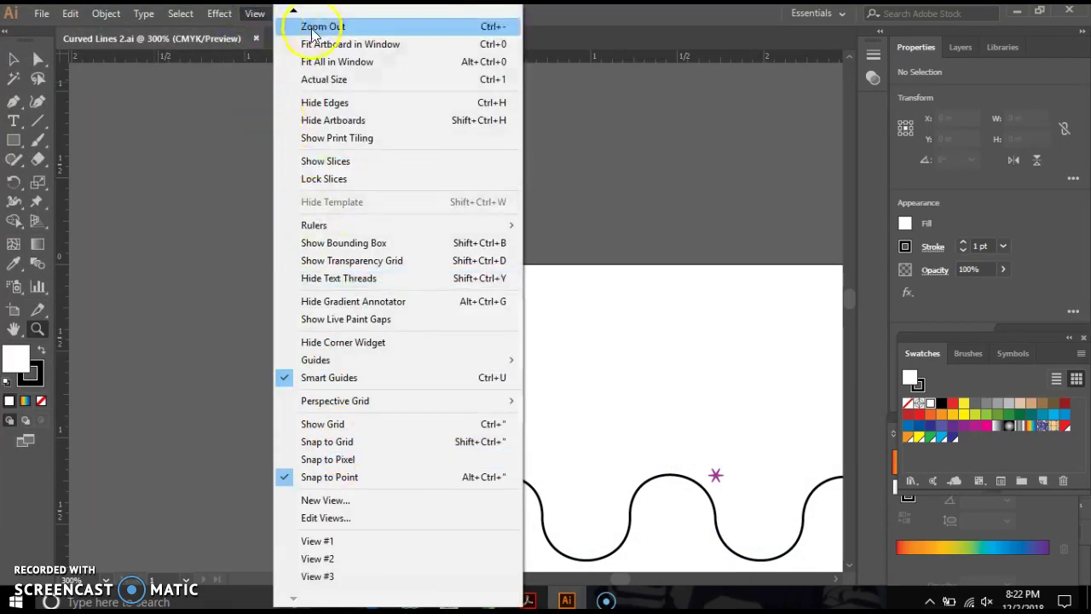
left_click(256, 13)
left_click(256, 13)
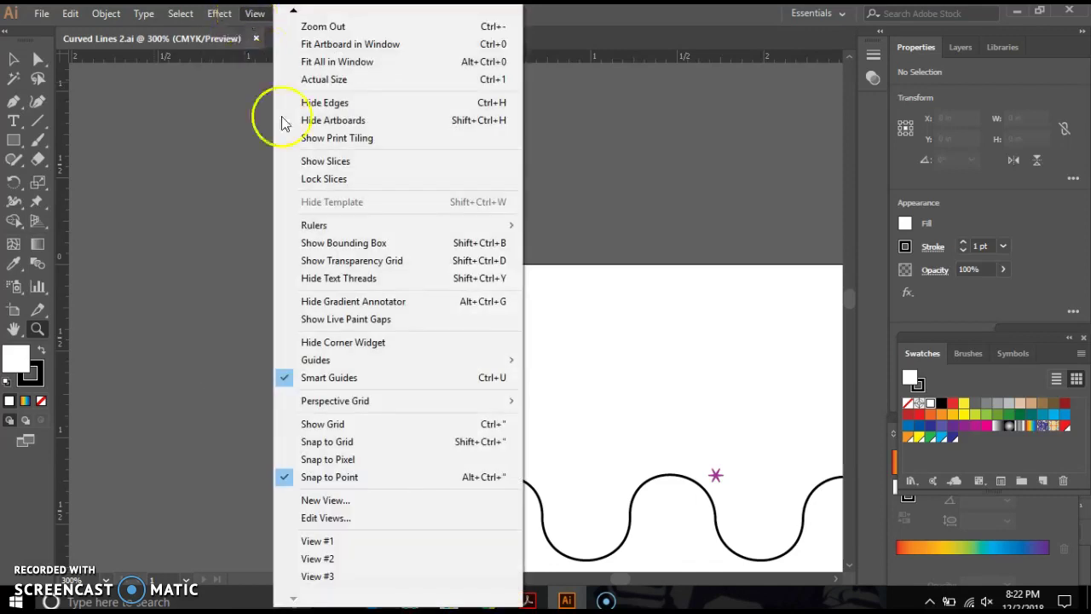
left_click(341, 542)
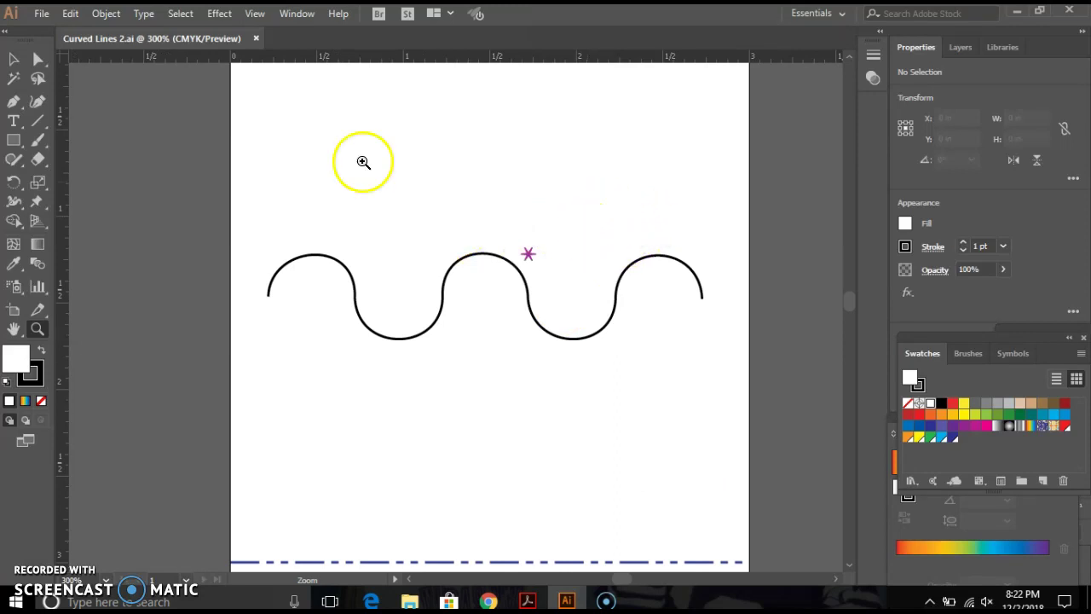
left_click(36, 60)
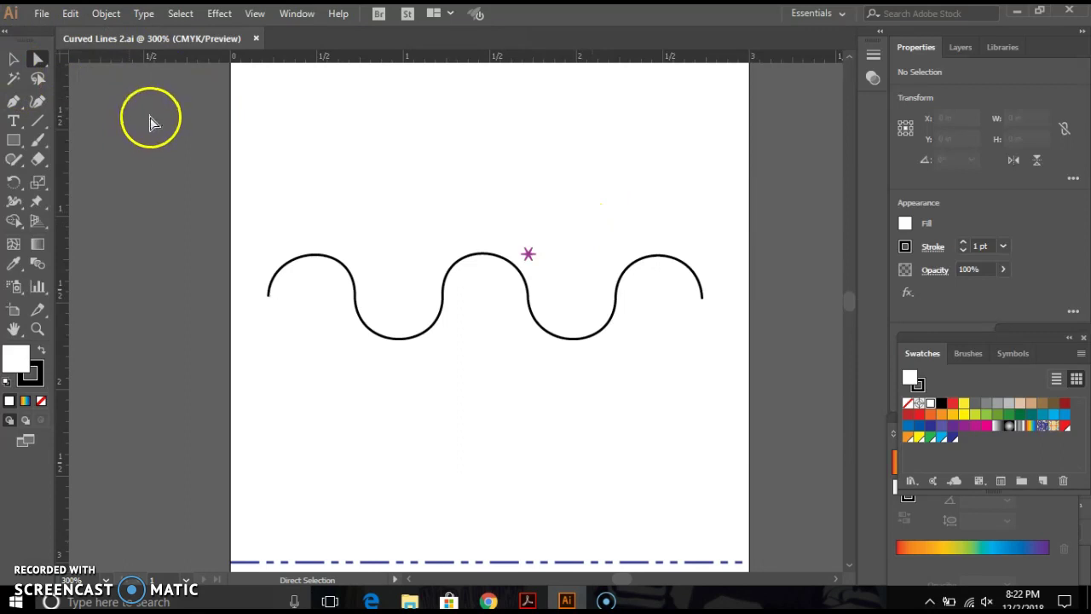
- Select the wave path, apply Object > Path > Add Anchor Points, then deselect it
left_click(346, 271)
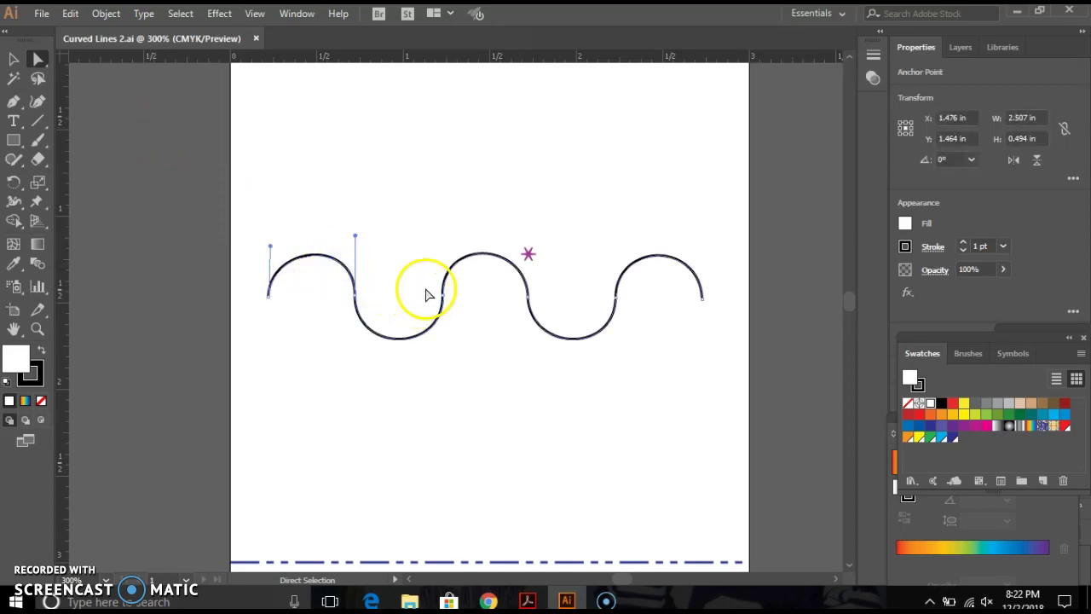
left_click(106, 12)
left_click(312, 358)
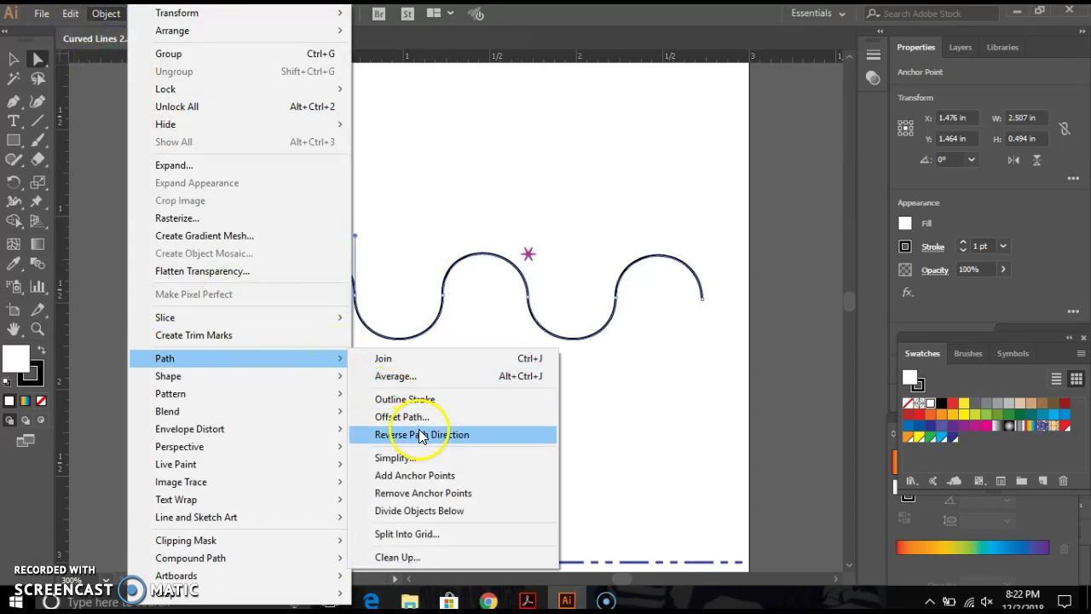
left_click(430, 479)
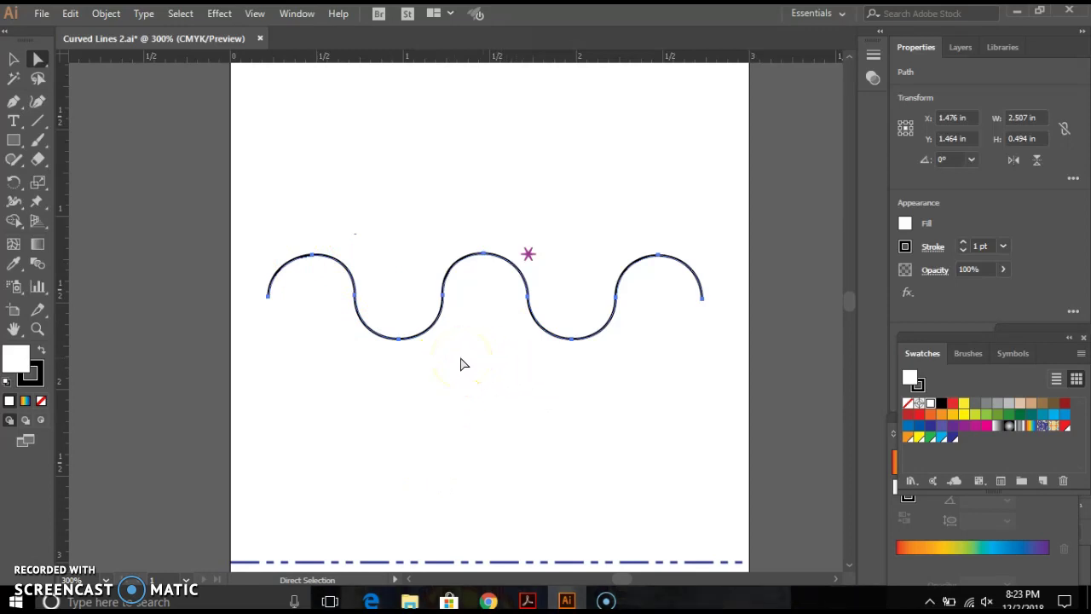
left_click(341, 201)
left_click(17, 104)
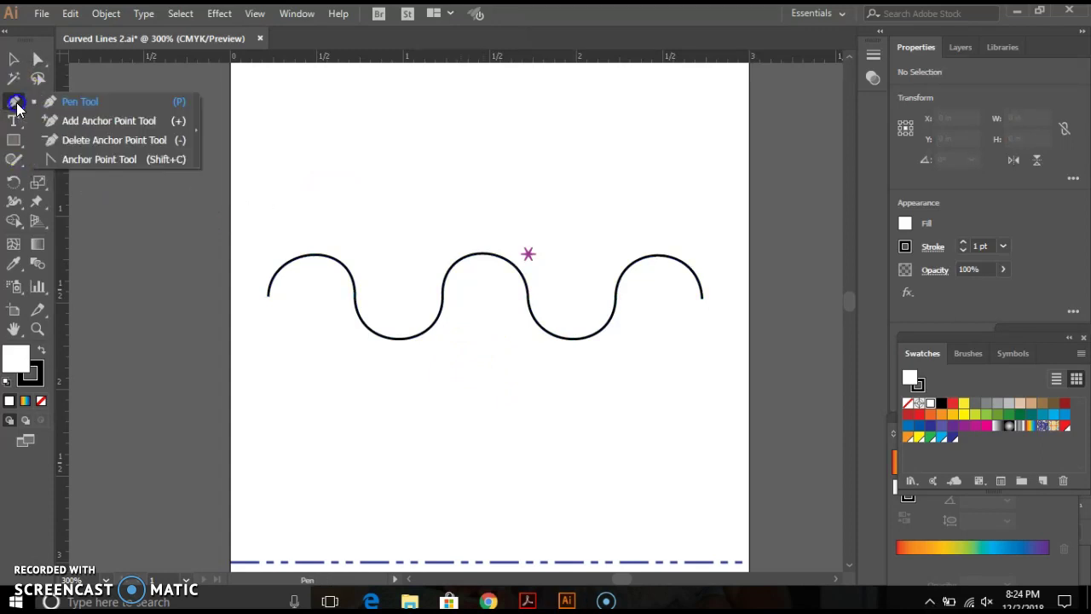
- Convert the wave's peak and trough anchors to sharp corners with the Anchor Point tool
left_click(93, 167)
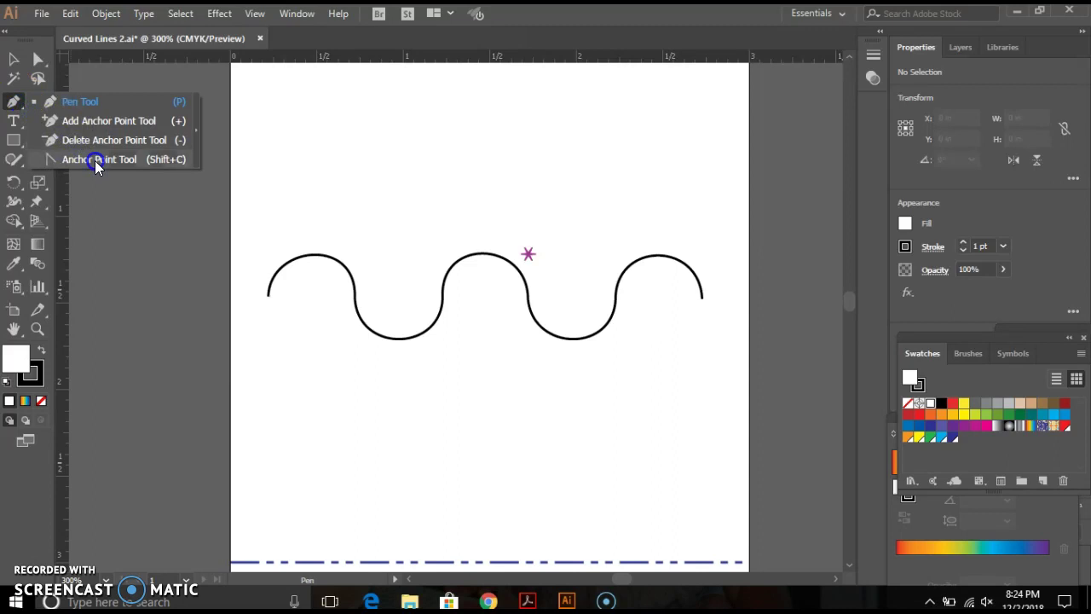
left_click(39, 56)
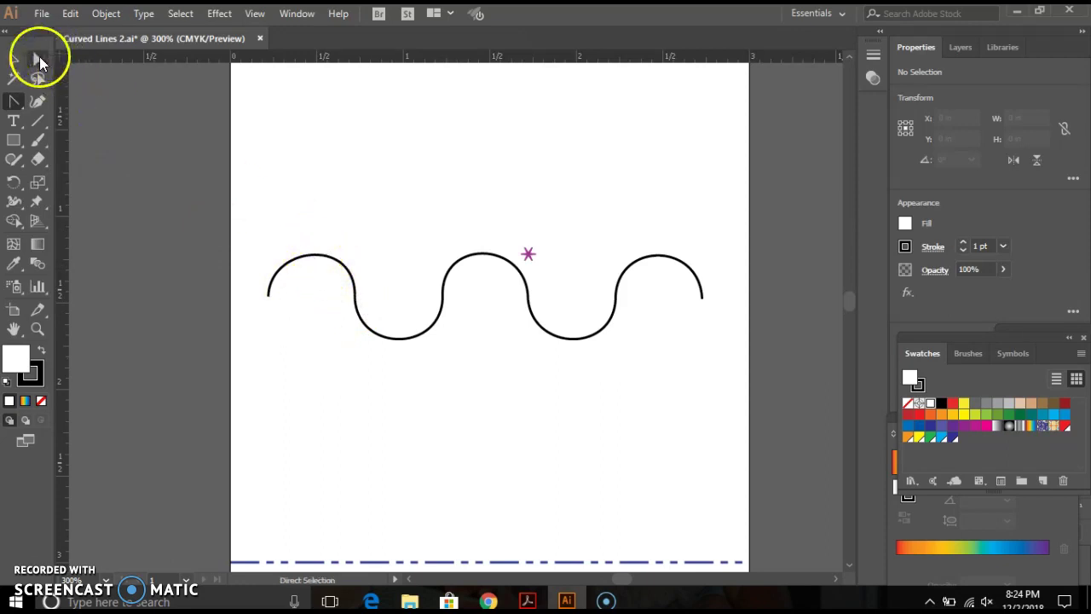
left_click(321, 255)
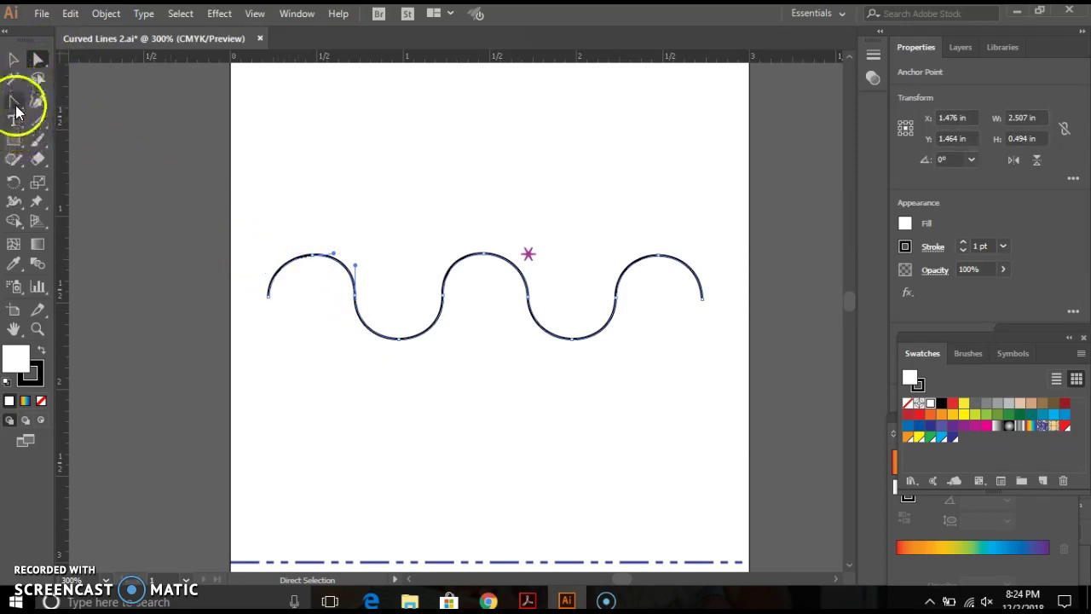
left_click_drag(17, 108, 51, 126)
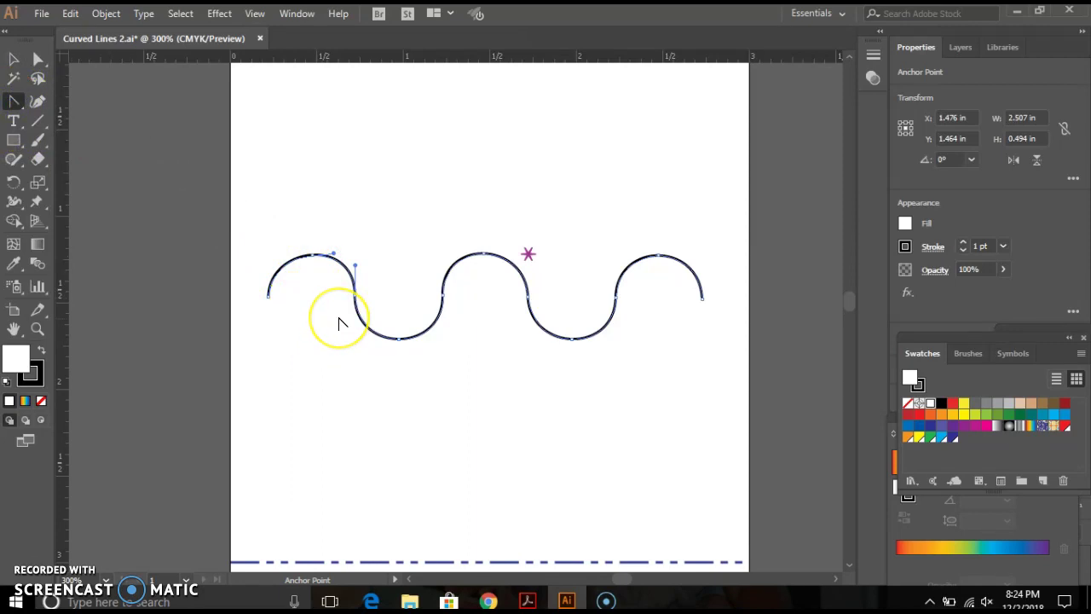
left_click_drag(328, 304, 313, 260)
left_click_drag(368, 361, 397, 340)
left_click(438, 304)
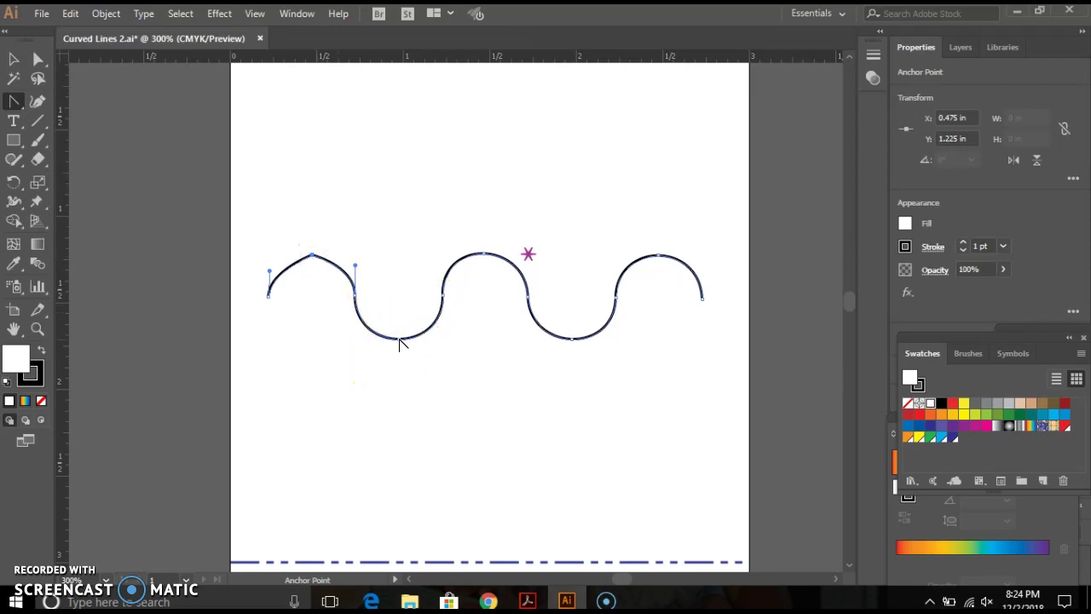
left_click(398, 339)
left_click(483, 255)
left_click_drag(568, 331, 572, 341)
mouse_move(658, 255)
left_mouse_down()
mouse_move(665, 224)
mouse_move(650, 262)
left_mouse_up()
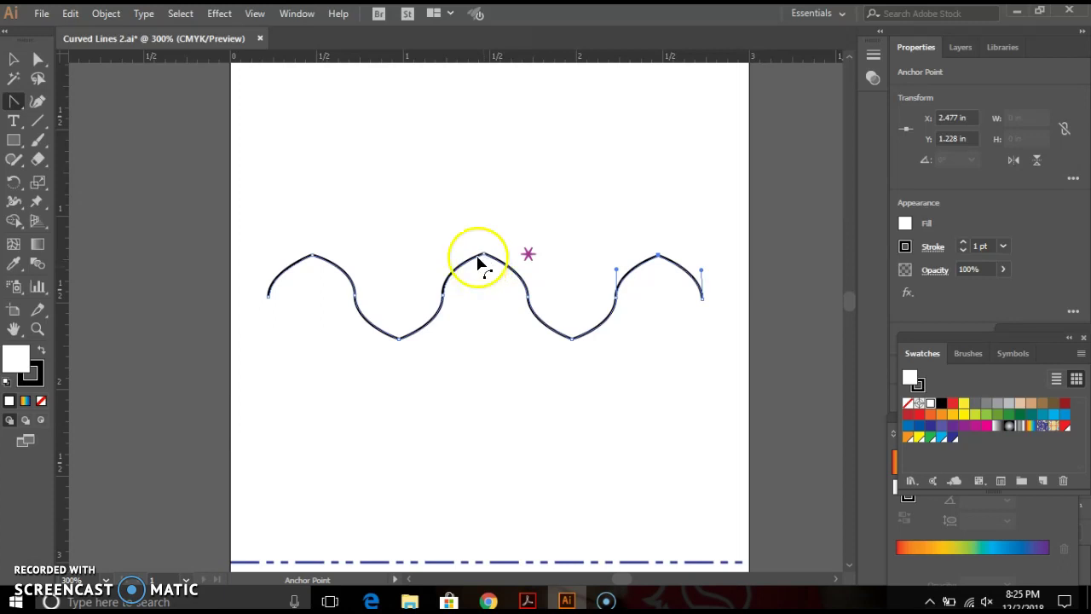
- Straighten every segment along the path so the wave becomes a straight-sided zigzag
left_click(268, 296)
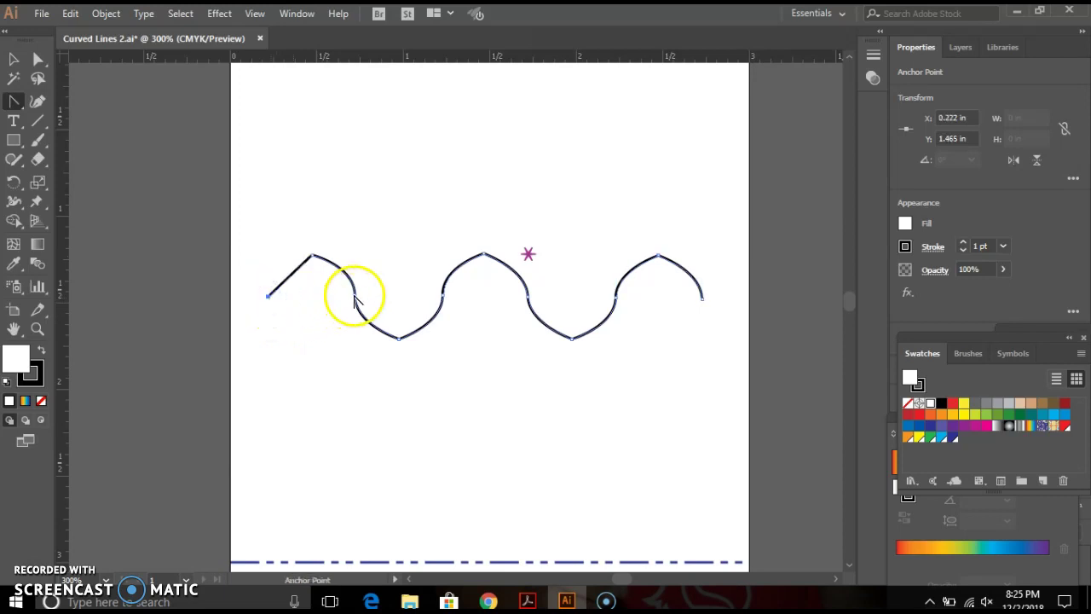
left_click(354, 297)
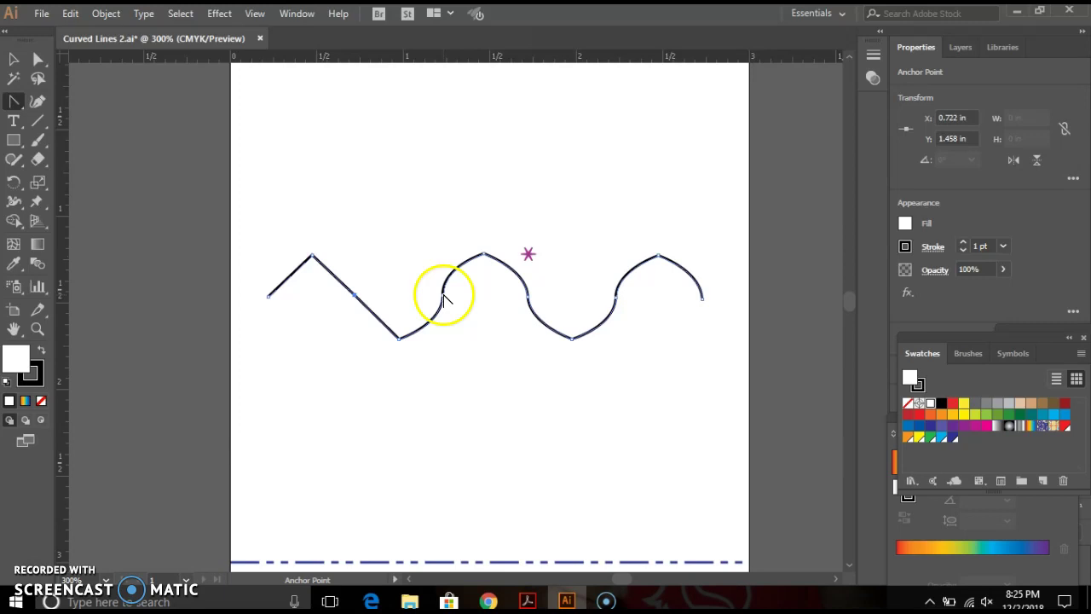
left_click(443, 295)
left_click(528, 295)
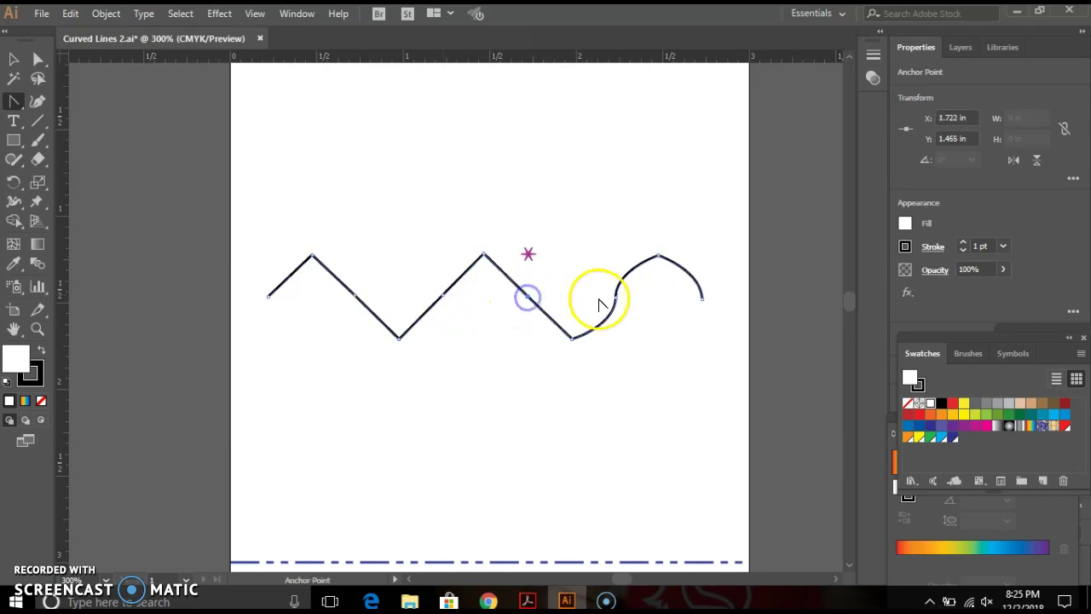
left_click(614, 297)
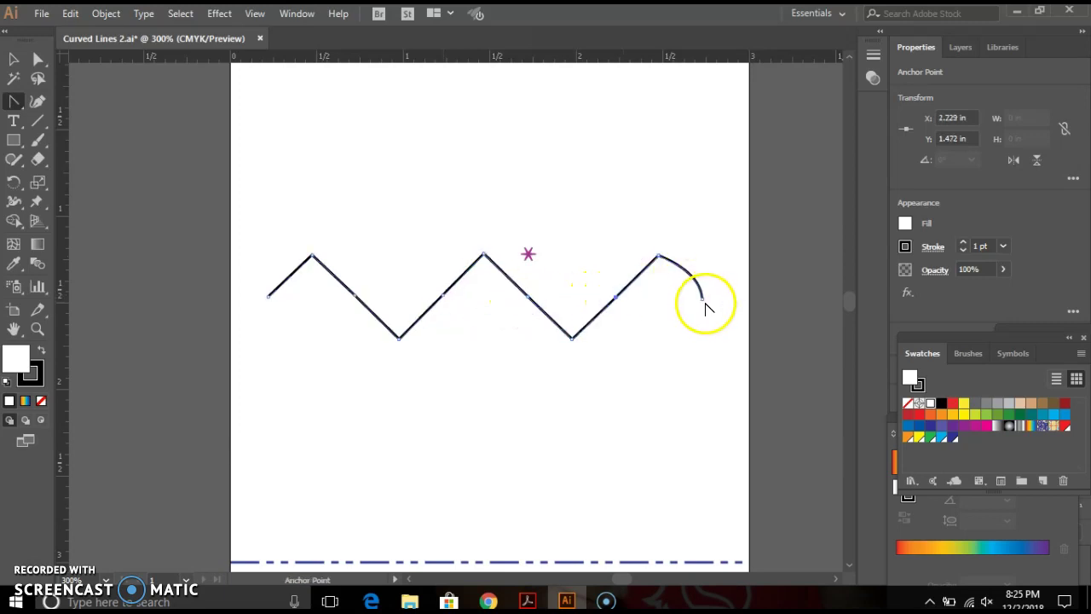
left_click(703, 300)
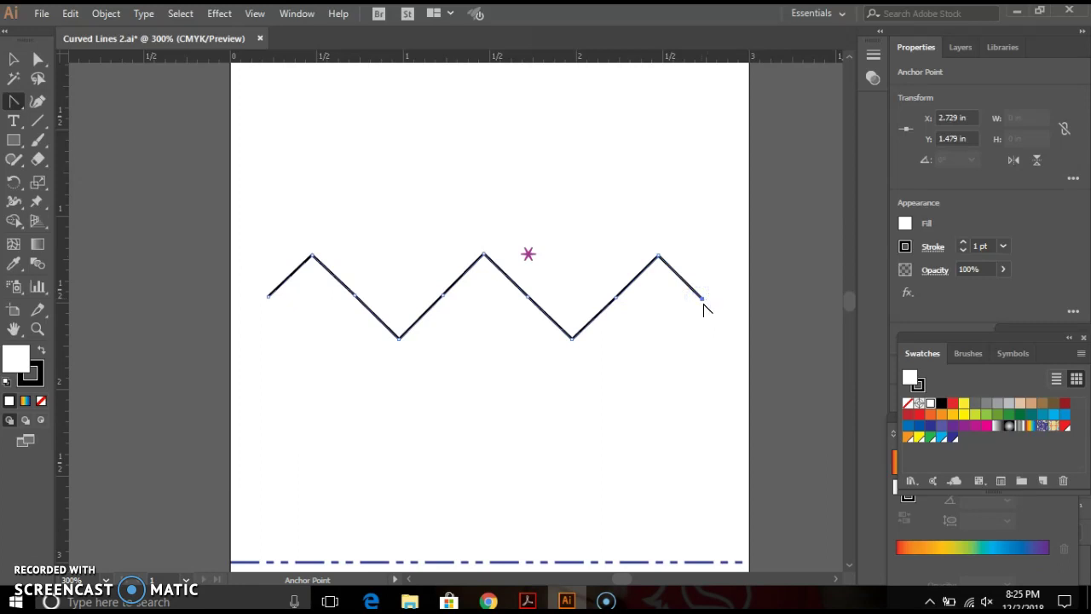
left_click(687, 292)
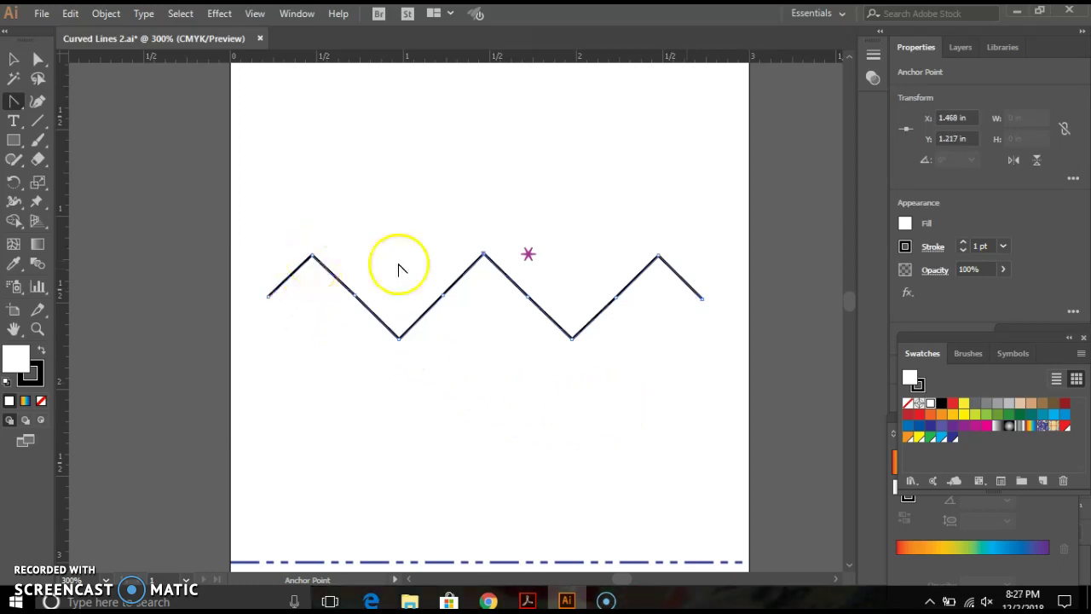
- Drag handles out of the middle, left and right peak anchors to round them into arches
left_click(483, 255)
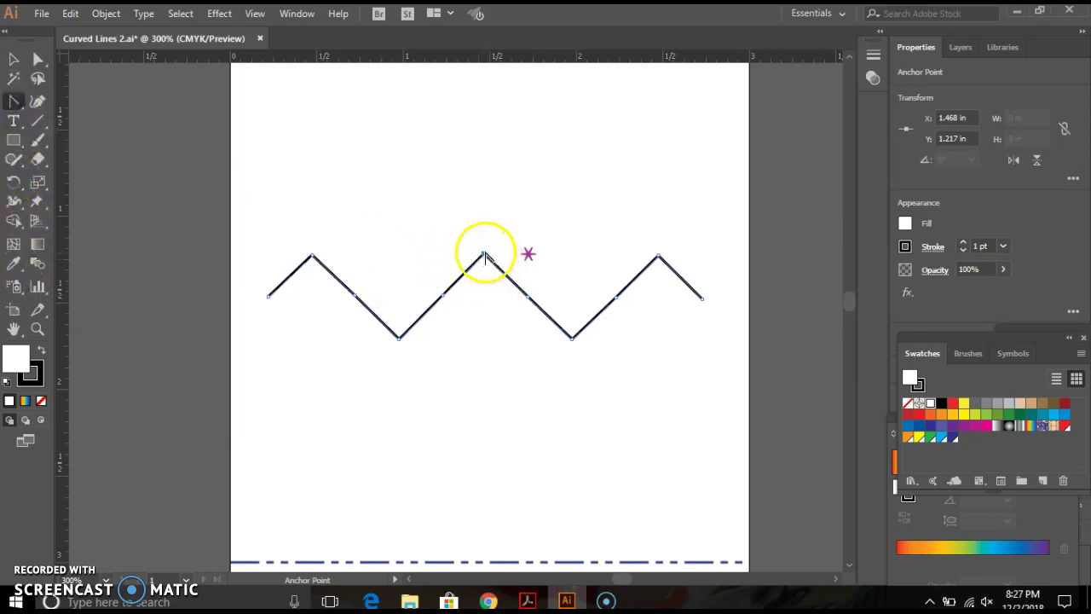
left_click(483, 255)
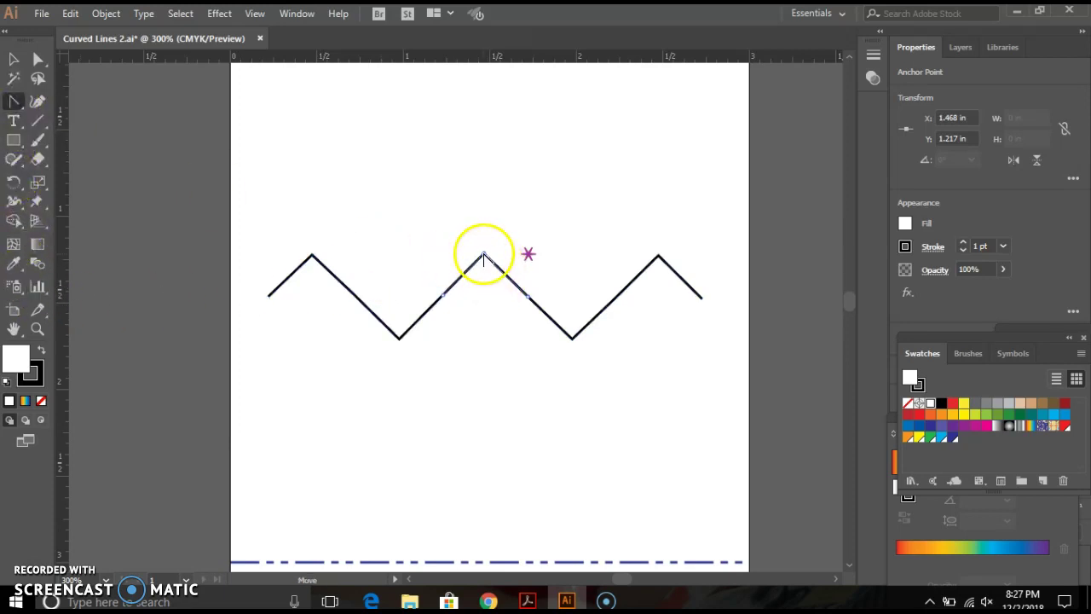
left_click_drag(483, 256, 527, 255)
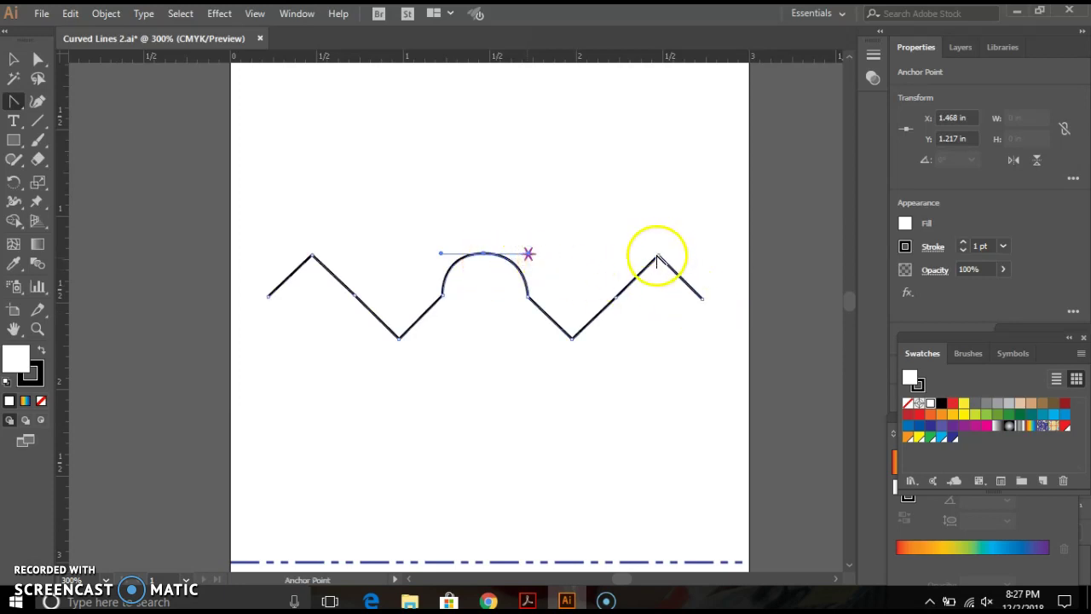
left_click_drag(654, 254, 528, 253)
key("ctrl+z")
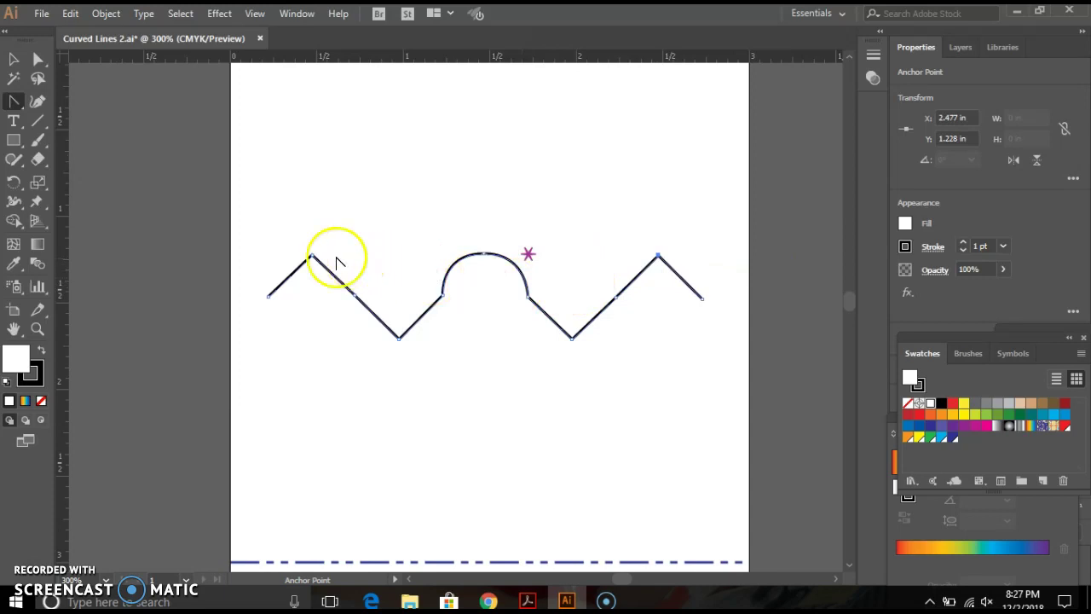
left_click_drag(312, 256, 366, 253)
left_click(657, 256)
left_click_drag(658, 255, 716, 257)
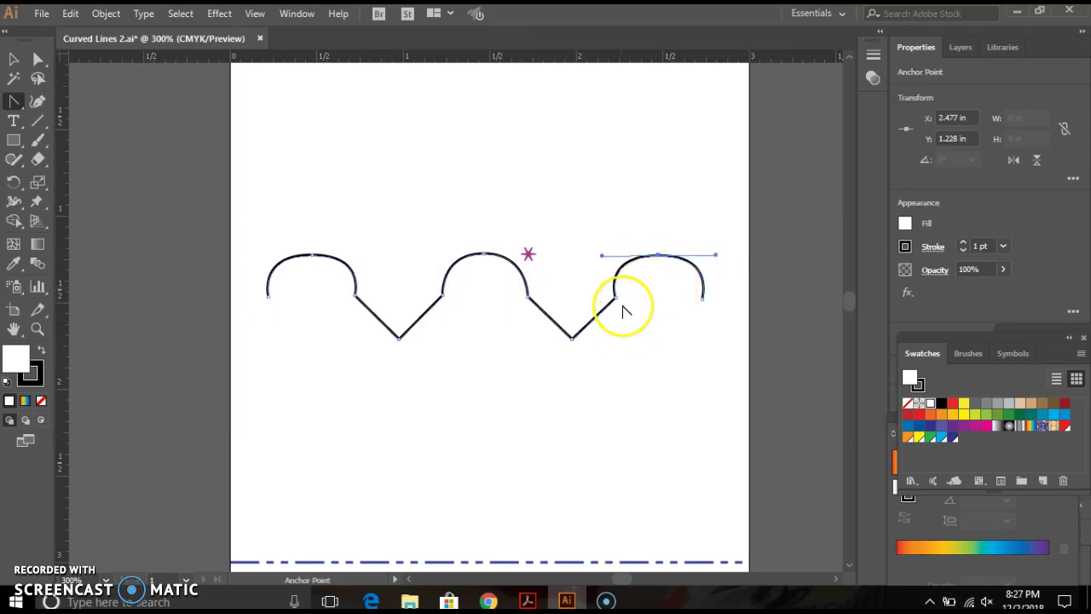
- Show saved View #2 with the arches-and-flat-segments template and pick the Pen Tool
left_click(255, 13)
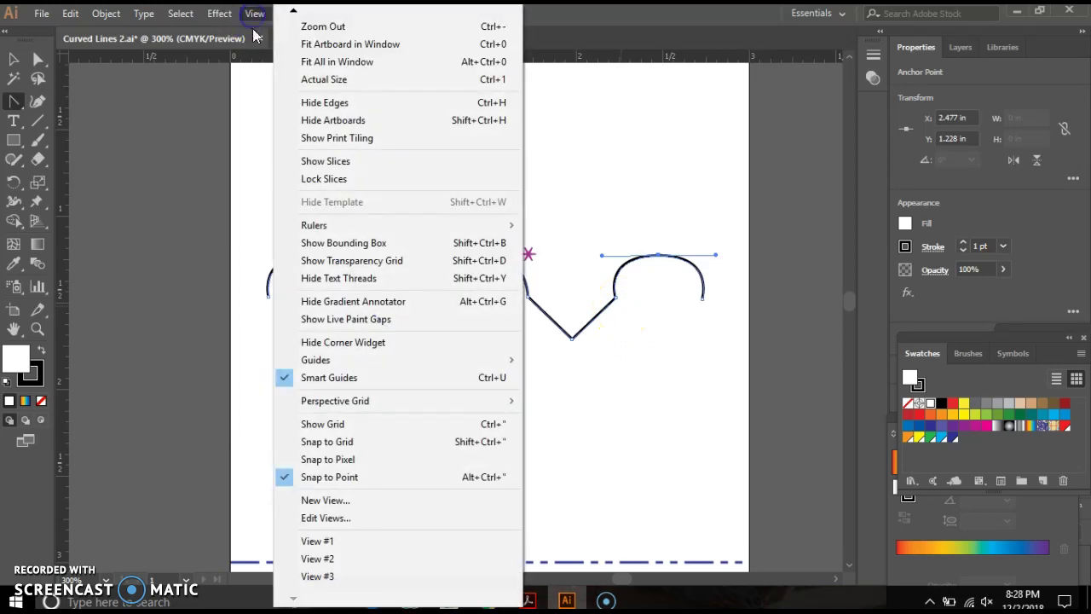
left_click(341, 559)
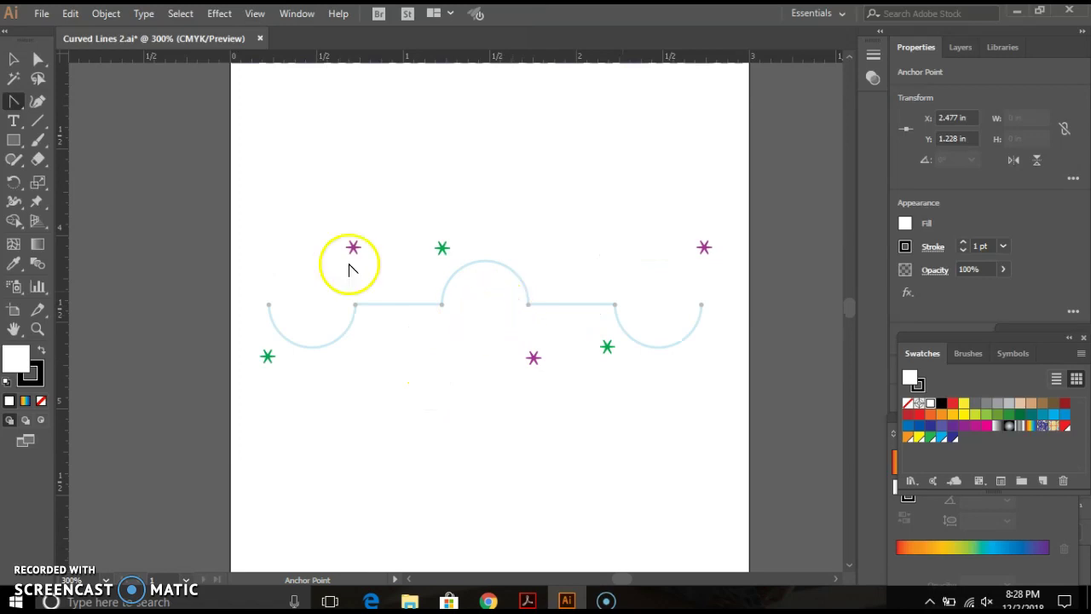
left_click(13, 102)
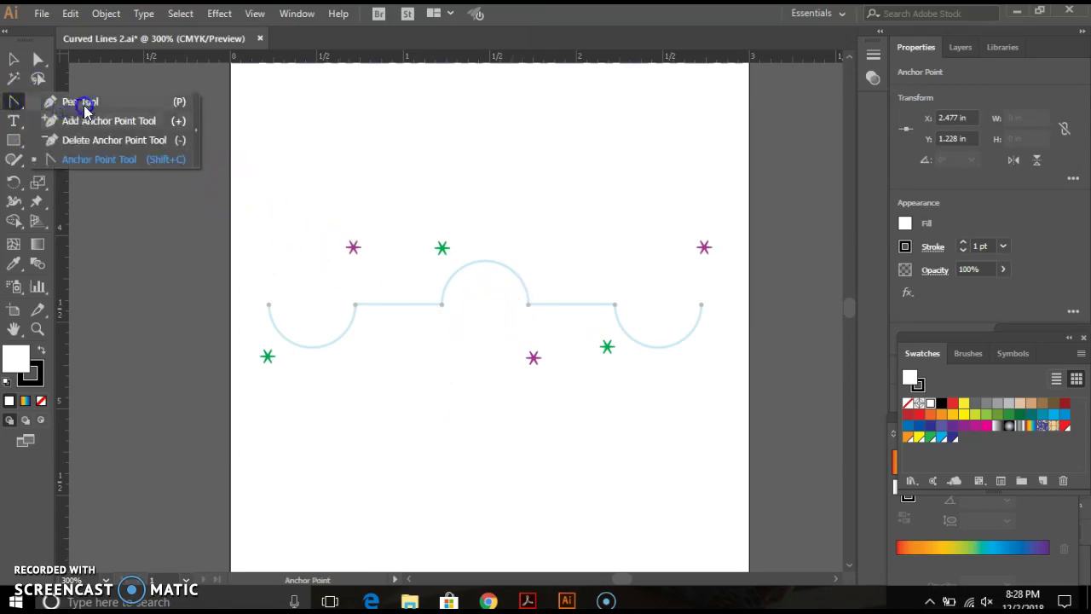
left_click(85, 101)
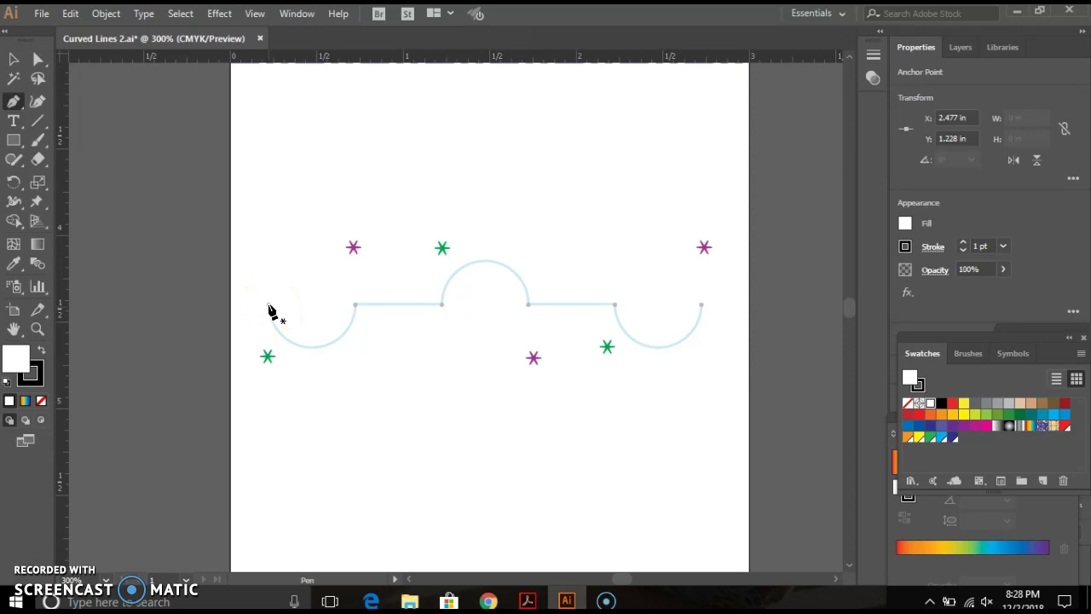
- Trace the left downward semicircle and the flat segment to the middle arch's base
left_click_drag(268, 305, 269, 359)
mouse_move(365, 304)
left_mouse_down()
mouse_move(356, 311)
mouse_move(354, 251)
left_mouse_up()
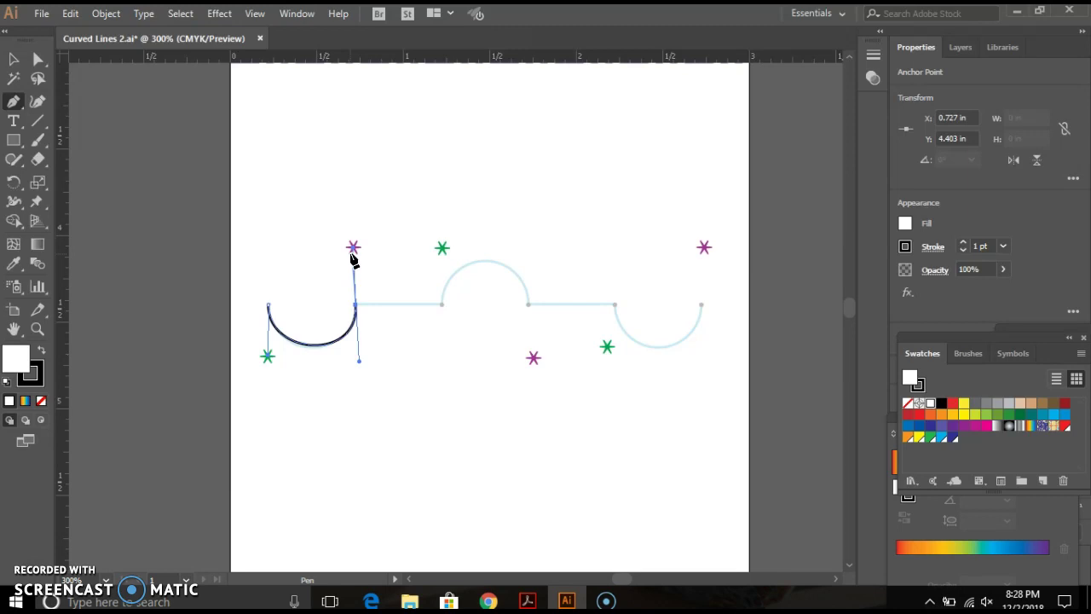
left_click_drag(353, 260, 357, 311)
mouse_move(358, 311)
left_mouse_down()
mouse_move(358, 334)
mouse_move(356, 252)
mouse_move(366, 316)
left_mouse_up()
left_click(440, 306)
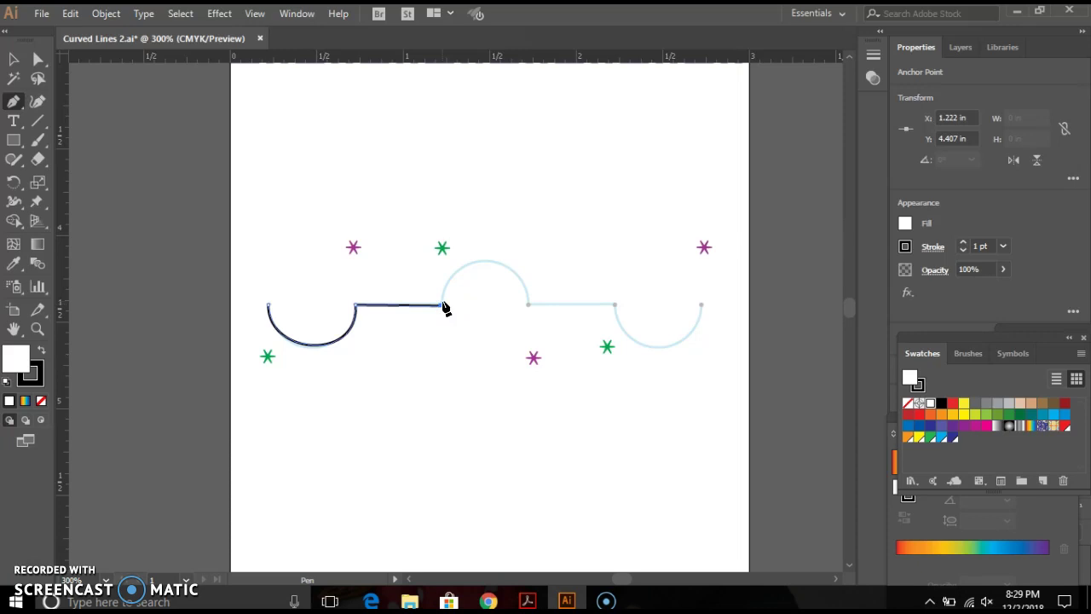
left_click_drag(441, 305, 441, 248)
- Continue the path over the middle arch, second flat segment and right semicircle, undoing a stray anchor
left_click(441, 248)
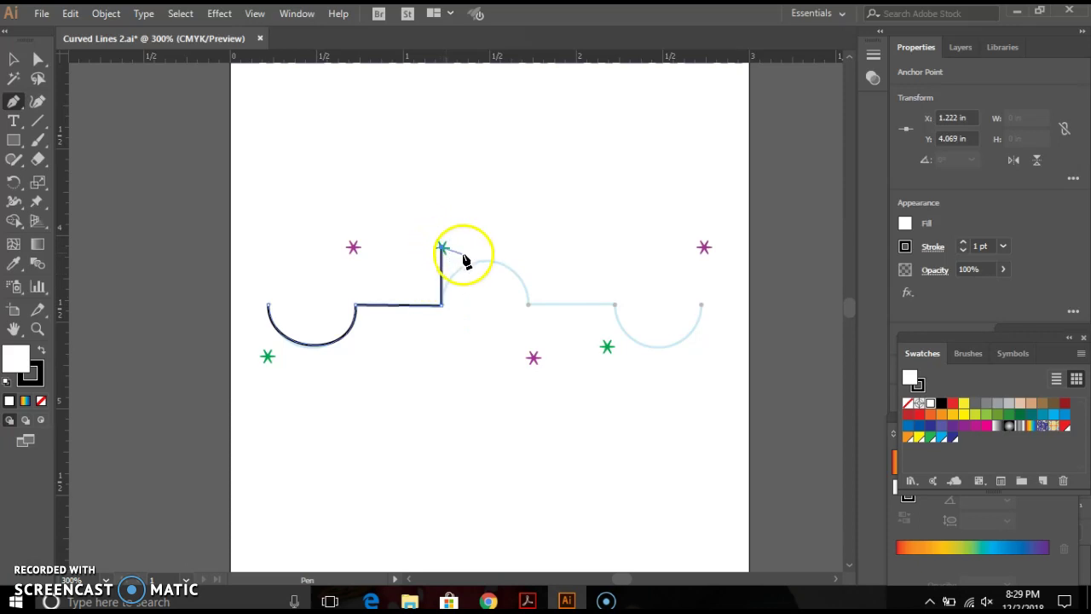
key("ctrl+z")
left_click_drag(442, 306, 441, 248)
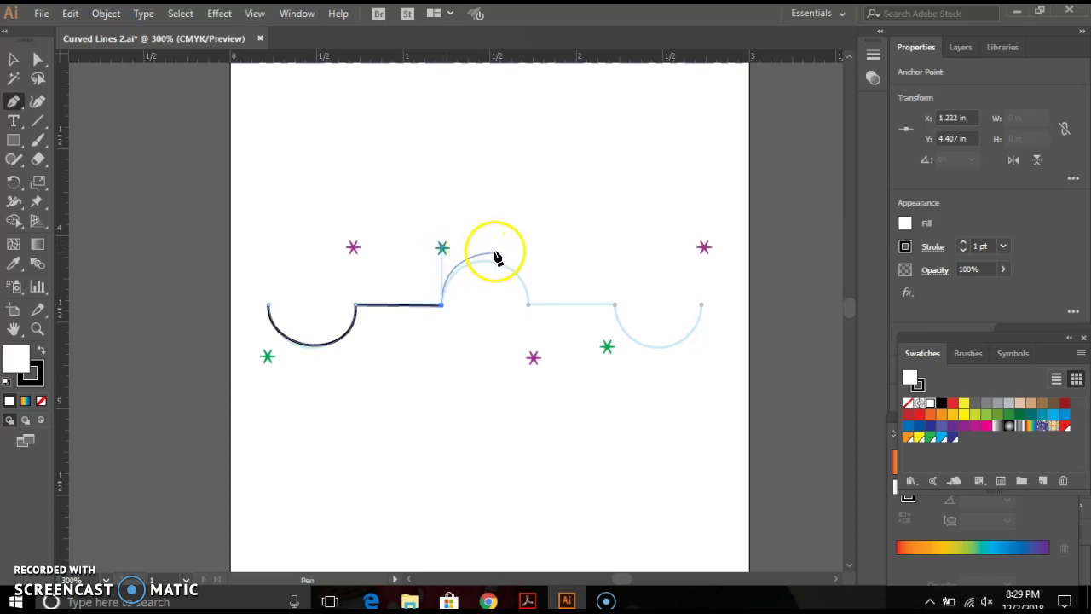
left_click_drag(528, 304, 532, 359)
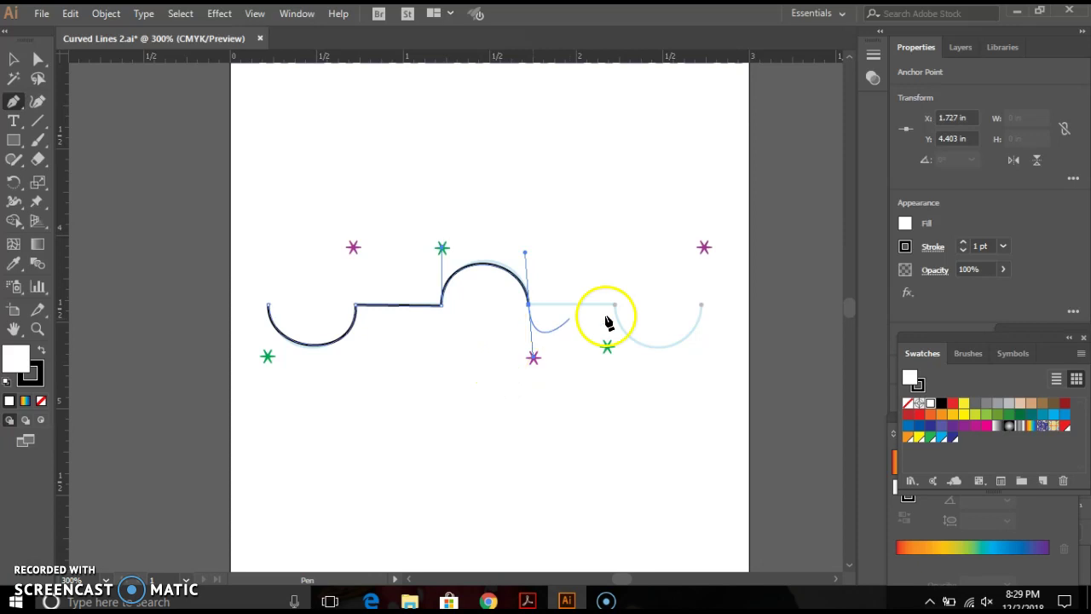
left_click(529, 305)
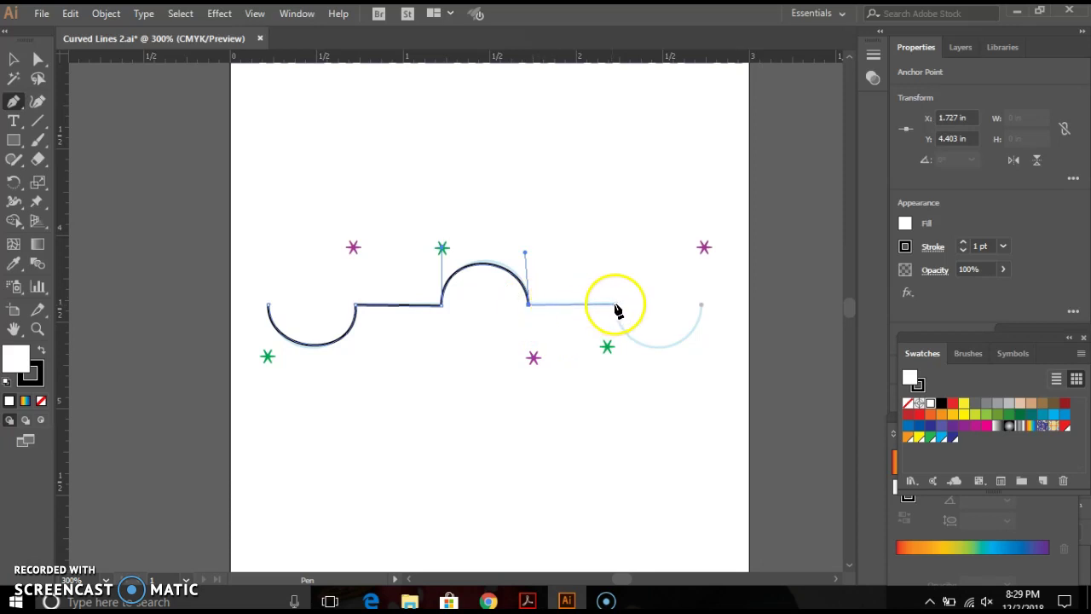
mouse_move(613, 305)
left_mouse_down()
mouse_move(614, 348)
mouse_move(615, 307)
left_mouse_up()
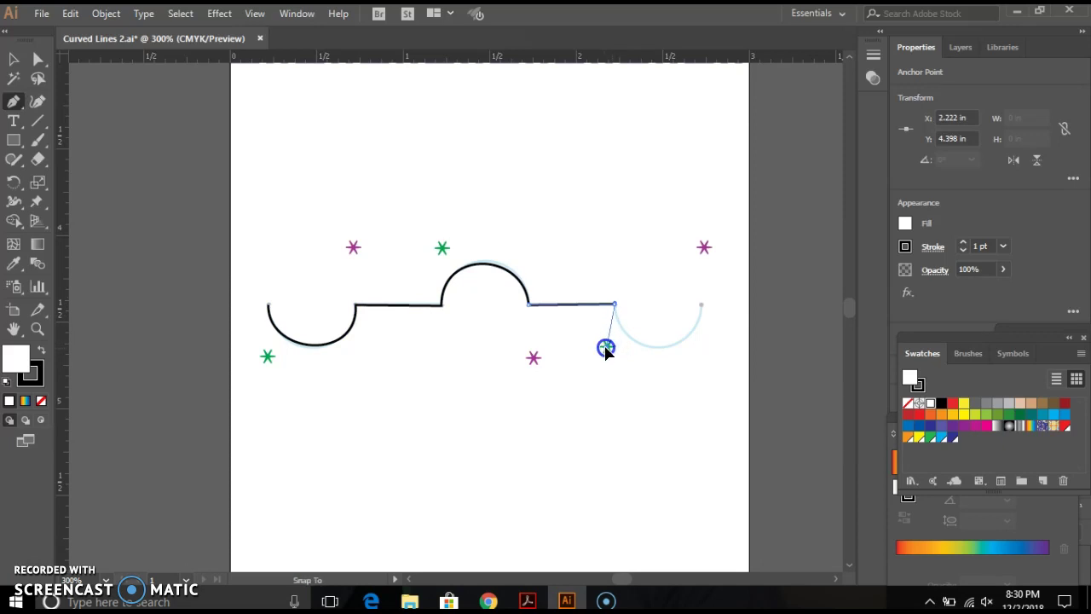
mouse_move(621, 339)
left_mouse_down()
mouse_move(701, 315)
mouse_move(704, 247)
left_mouse_up()
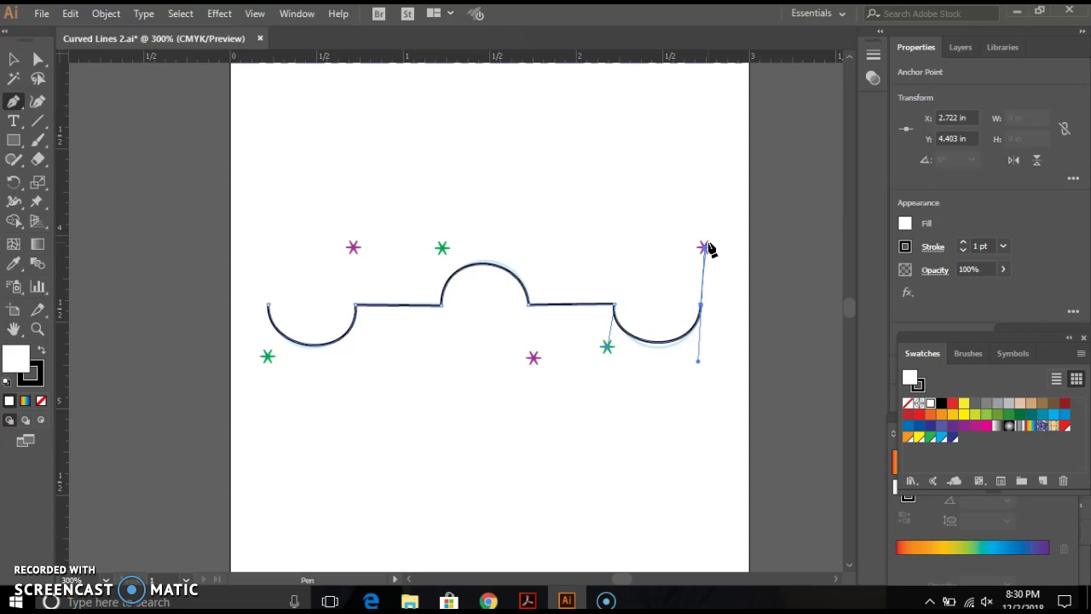
left_click(716, 348)
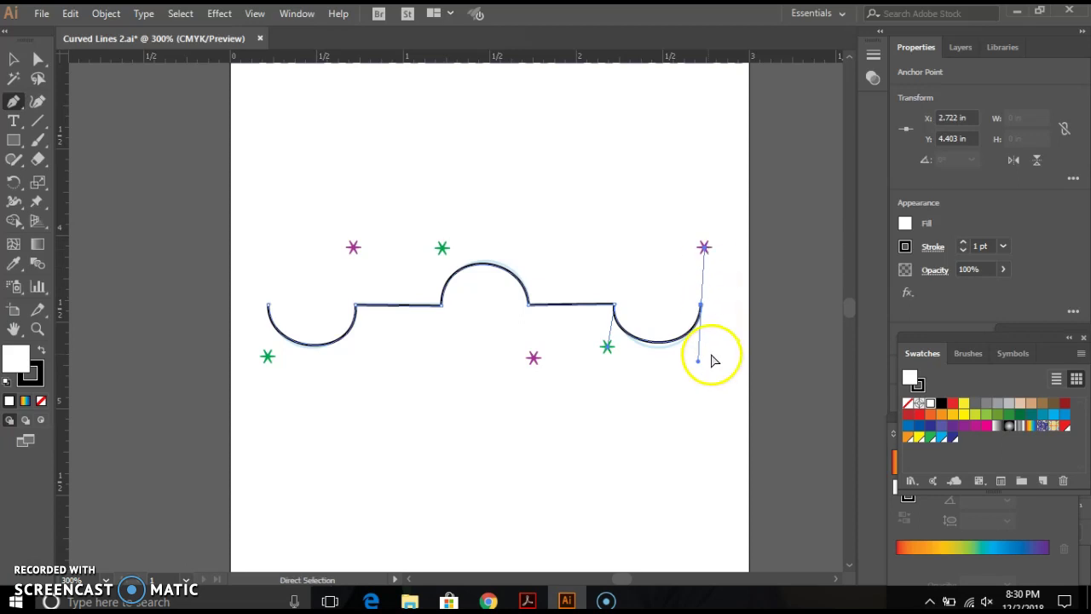
- Switch to the scalloped template view and trace its first scallop, aiming the end handle at the lower purple star
left_click(257, 16)
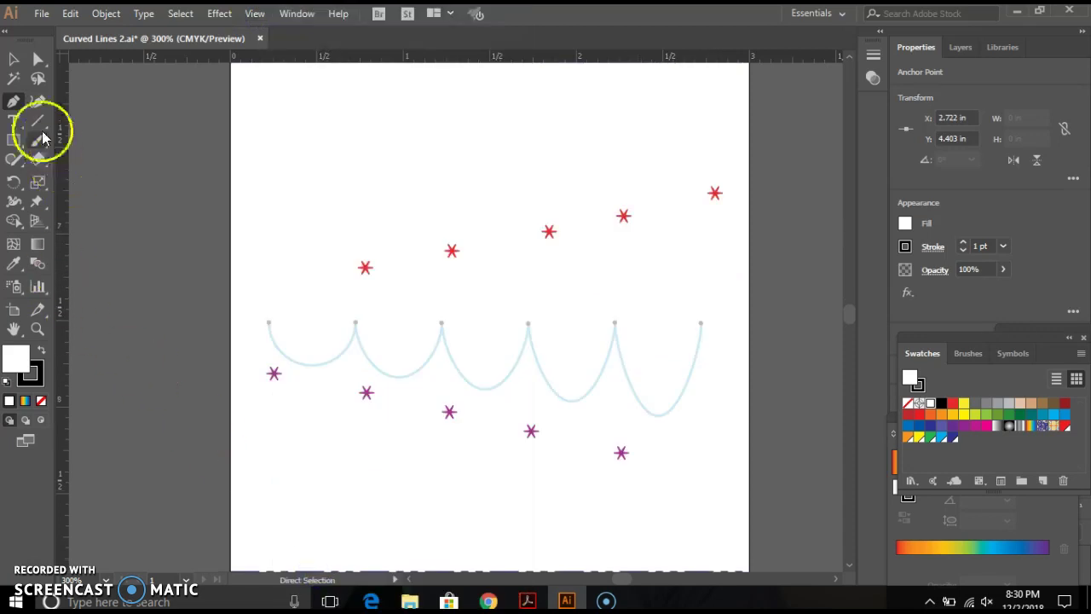
left_click(384, 194)
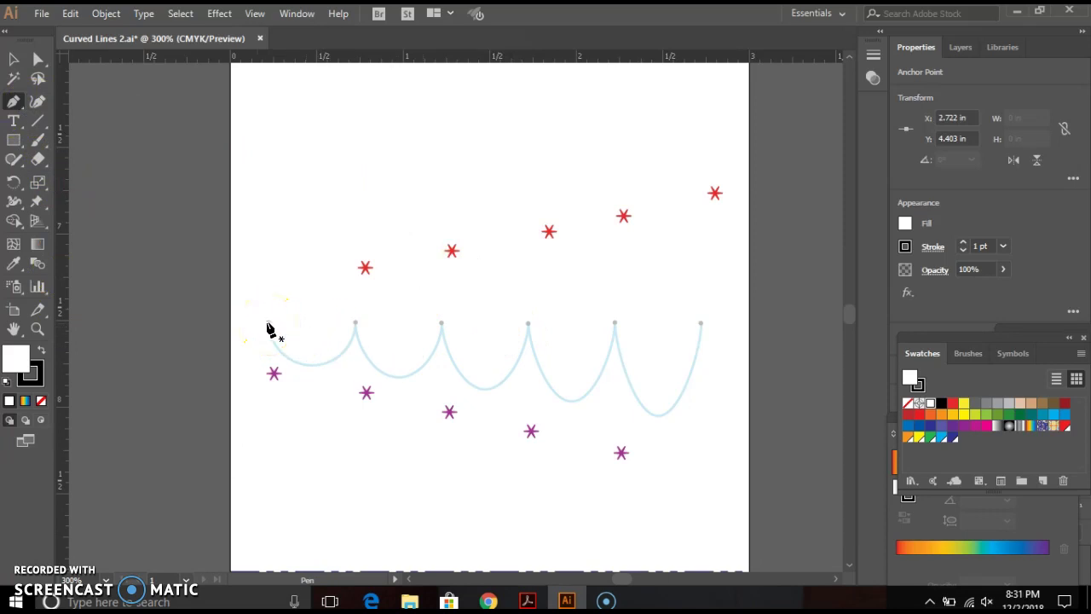
left_click_drag(269, 325, 273, 373)
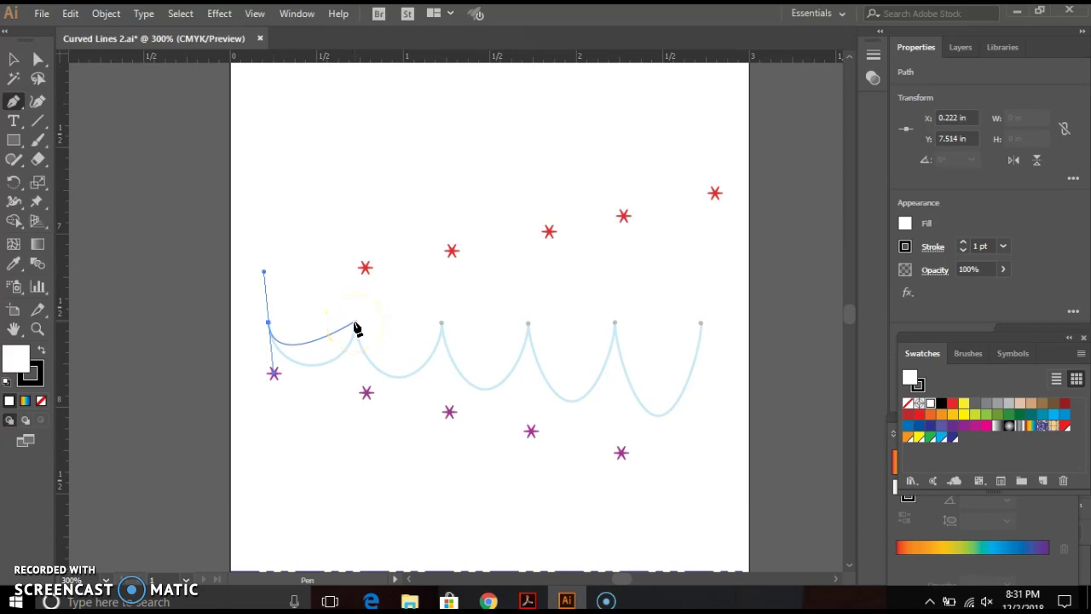
left_click_drag(355, 321, 365, 269)
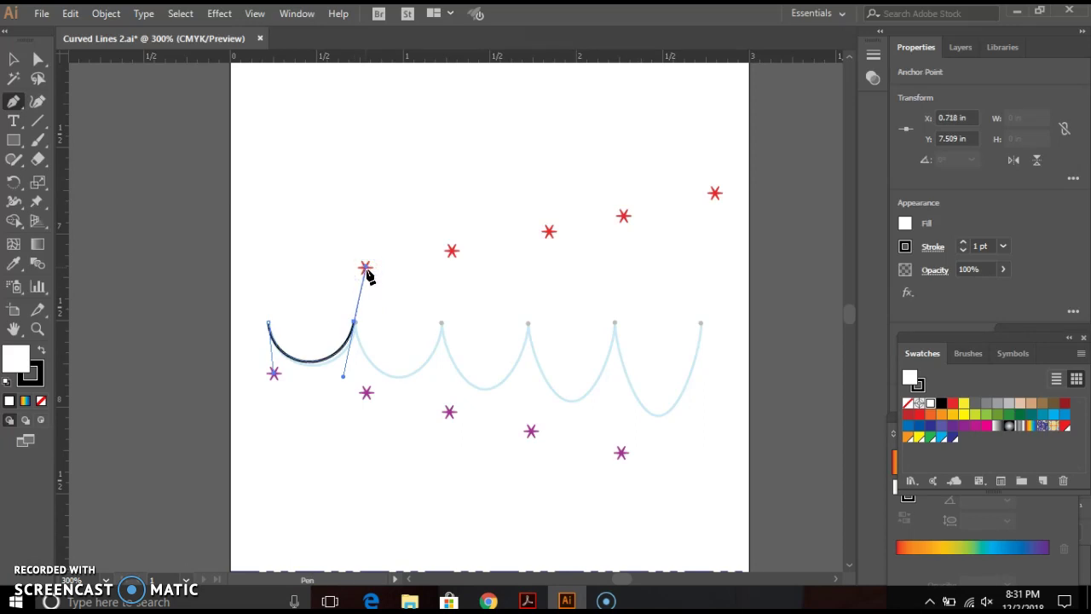
mouse_move(367, 275)
left_mouse_down()
mouse_move(369, 283)
mouse_move(367, 269)
left_mouse_up()
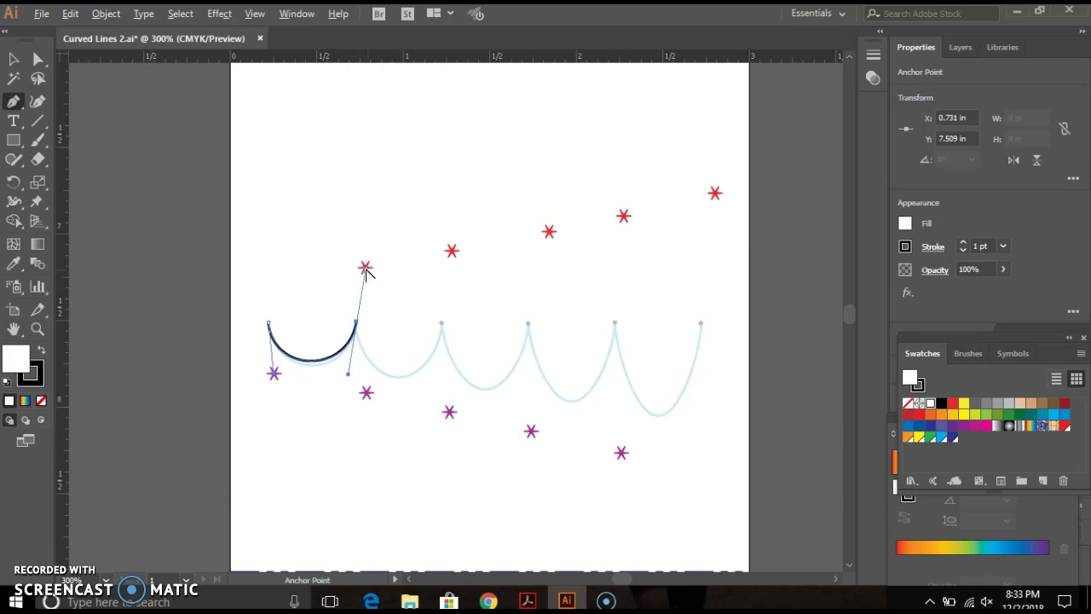
left_click_drag(366, 269, 366, 392)
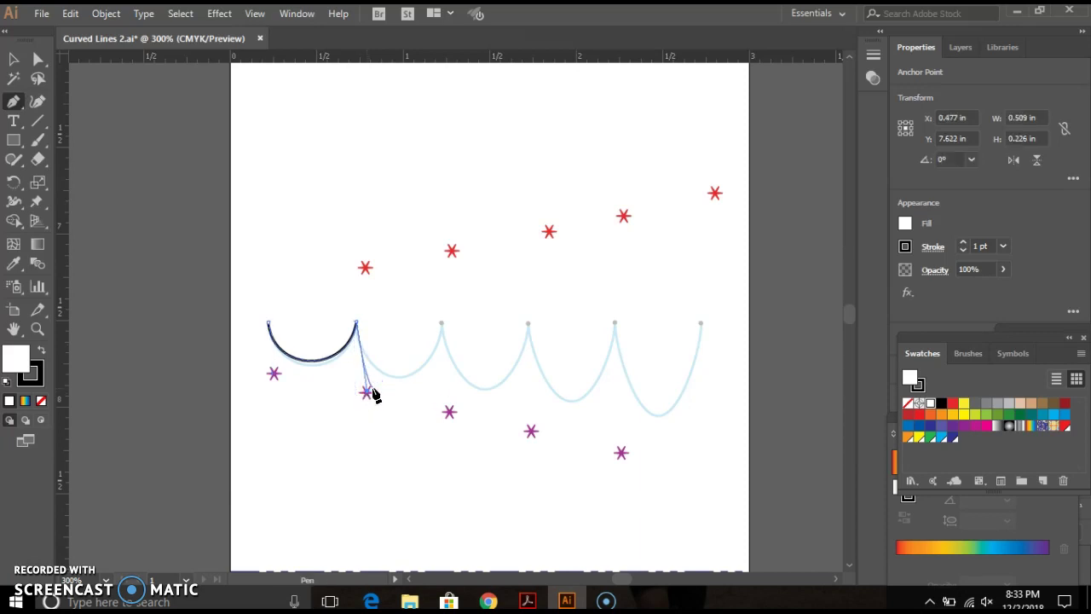
- Trace the remaining scallop peaks, aiming handles at the stars and ending at the grey end point
left_click_drag(441, 328, 451, 251)
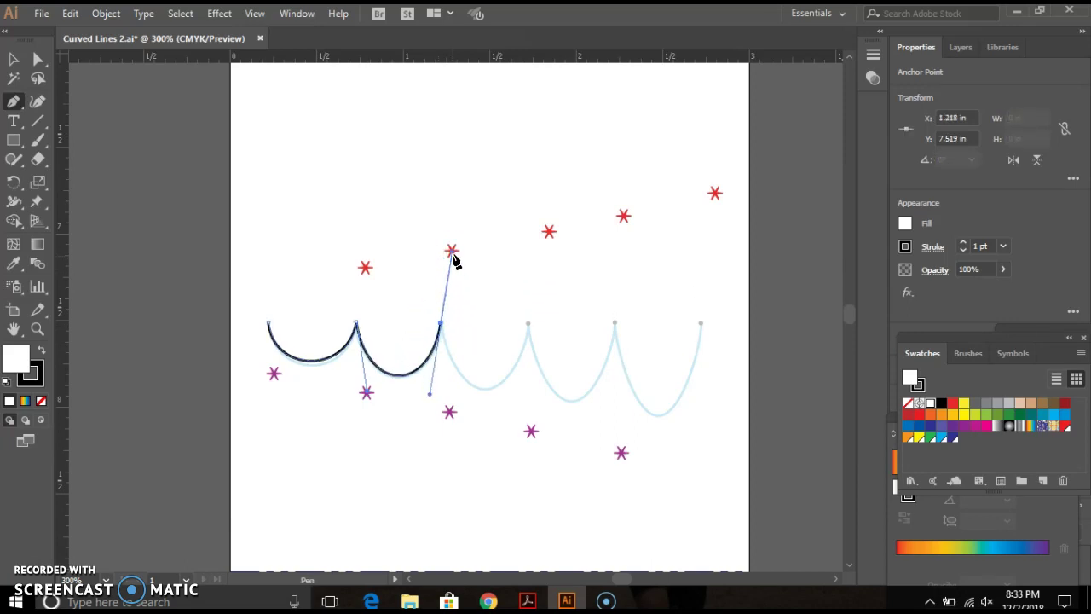
key("alt")
left_click_drag(451, 252, 449, 413)
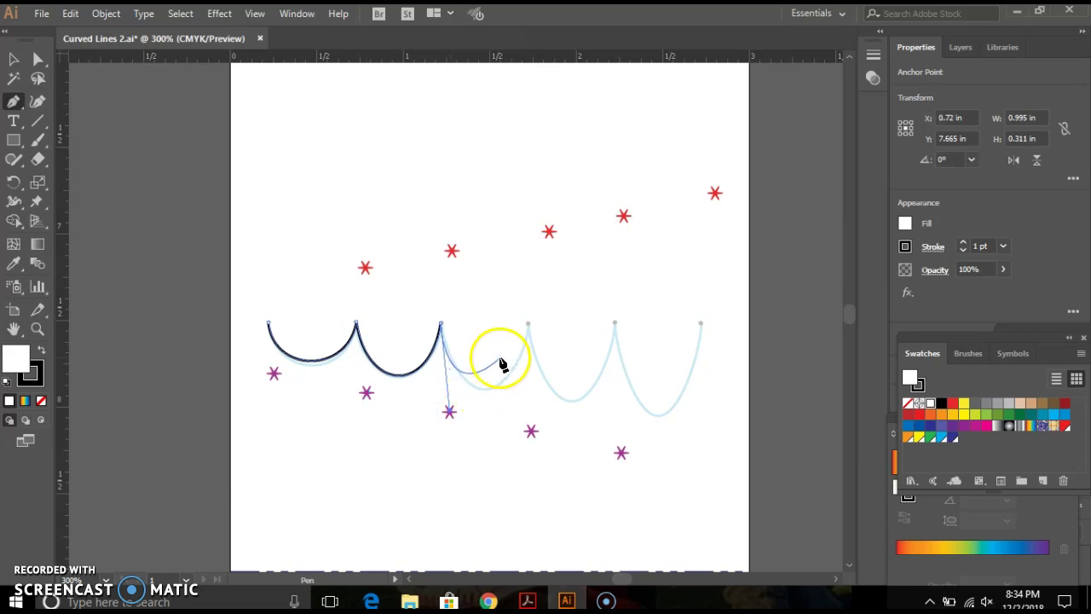
left_click_drag(528, 327, 531, 432)
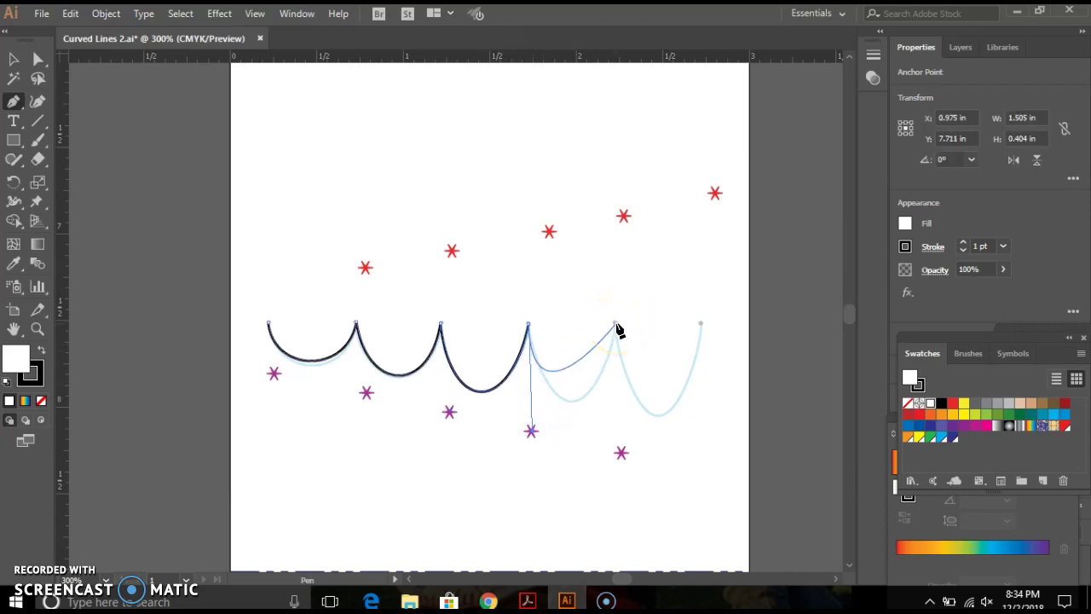
left_click_drag(615, 324, 623, 218)
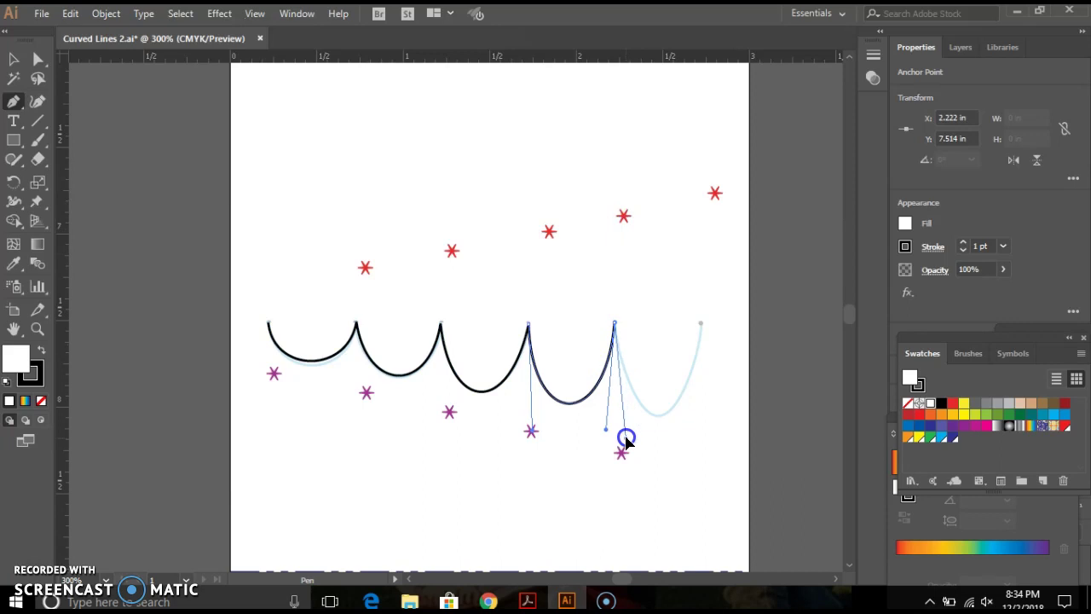
left_click_drag(622, 452, 622, 452)
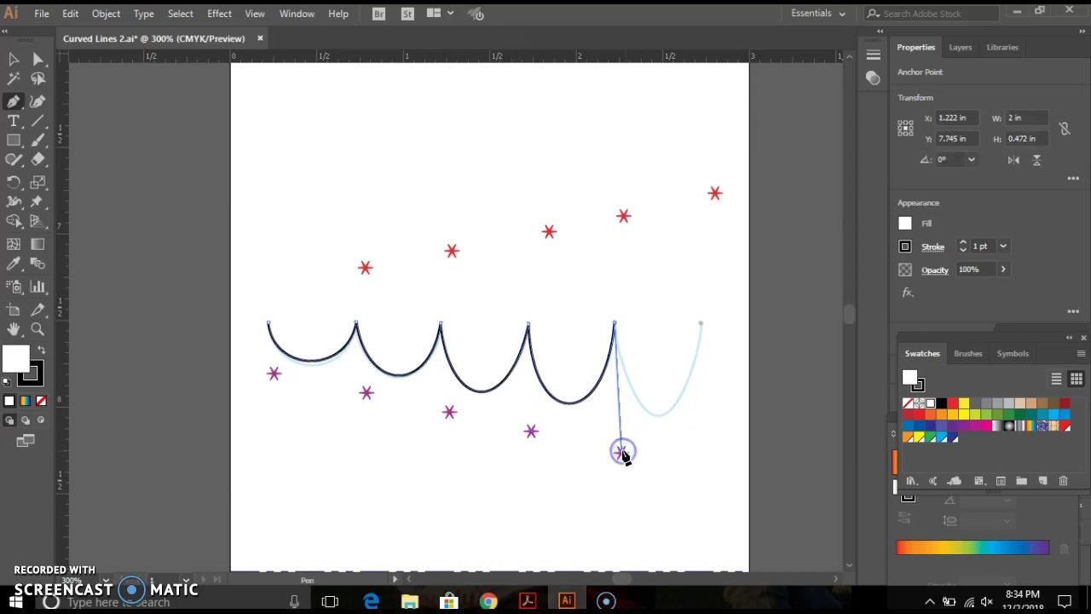
left_click_drag(693, 329, 715, 198)
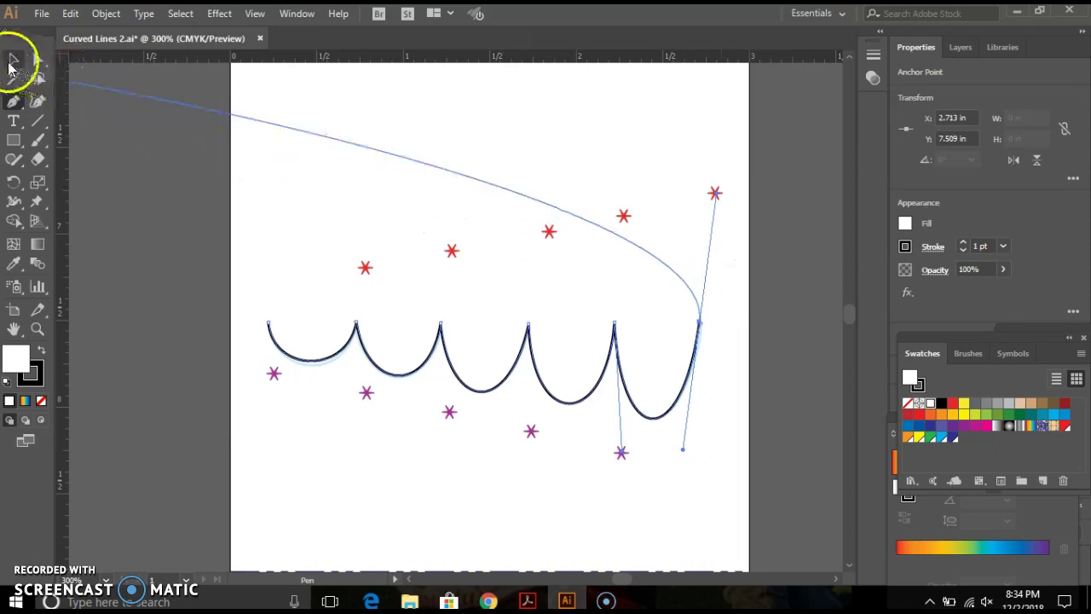
left_click(12, 59)
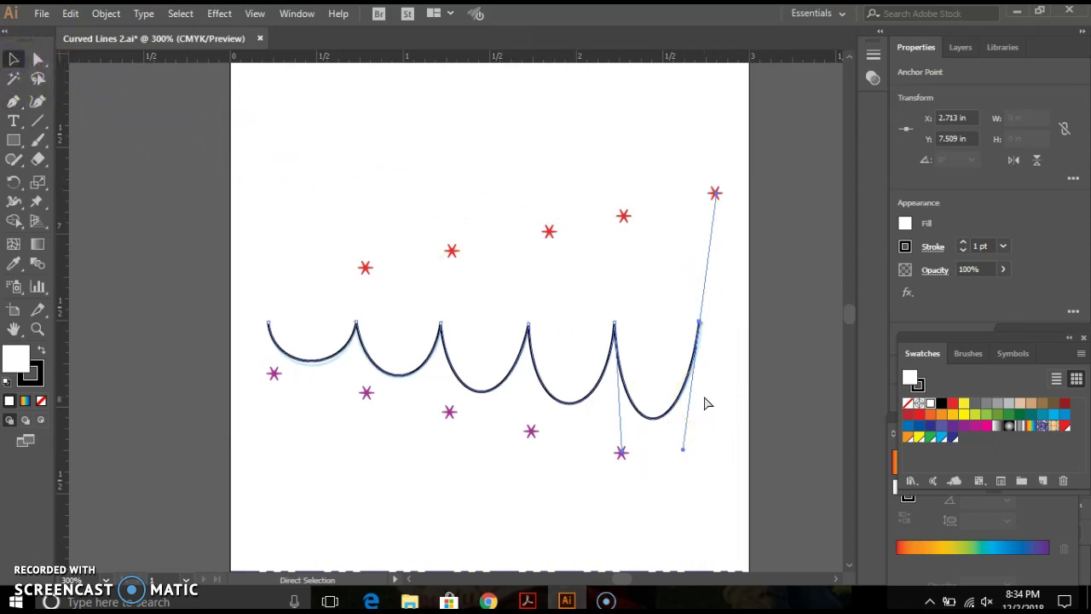
- Save the curved-lines file, then save the template as Snowball Parts in Illustrator format
key("ctrl+s")
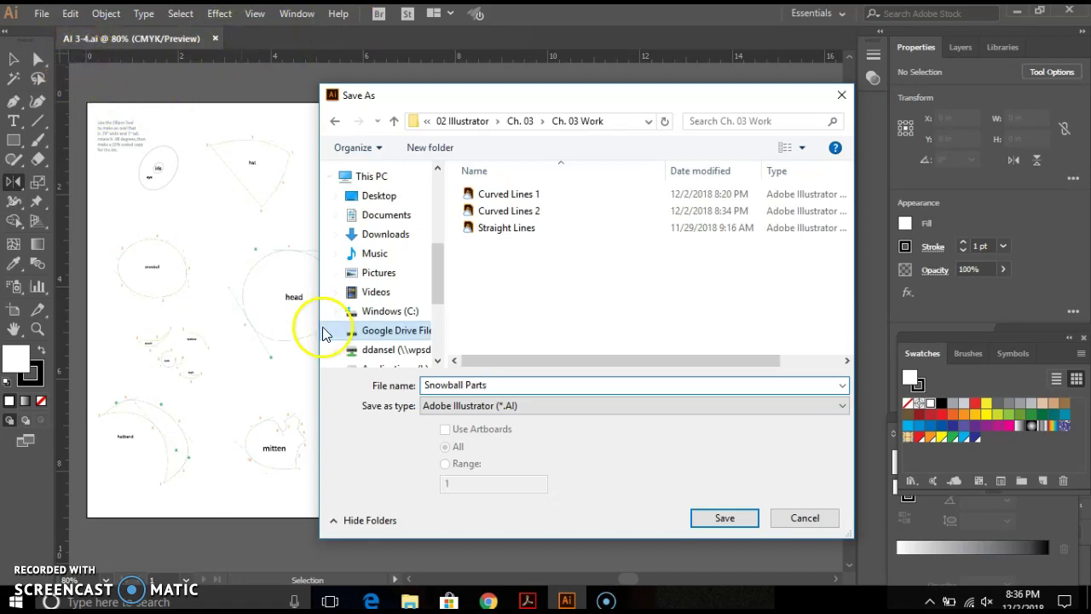
left_click(739, 521)
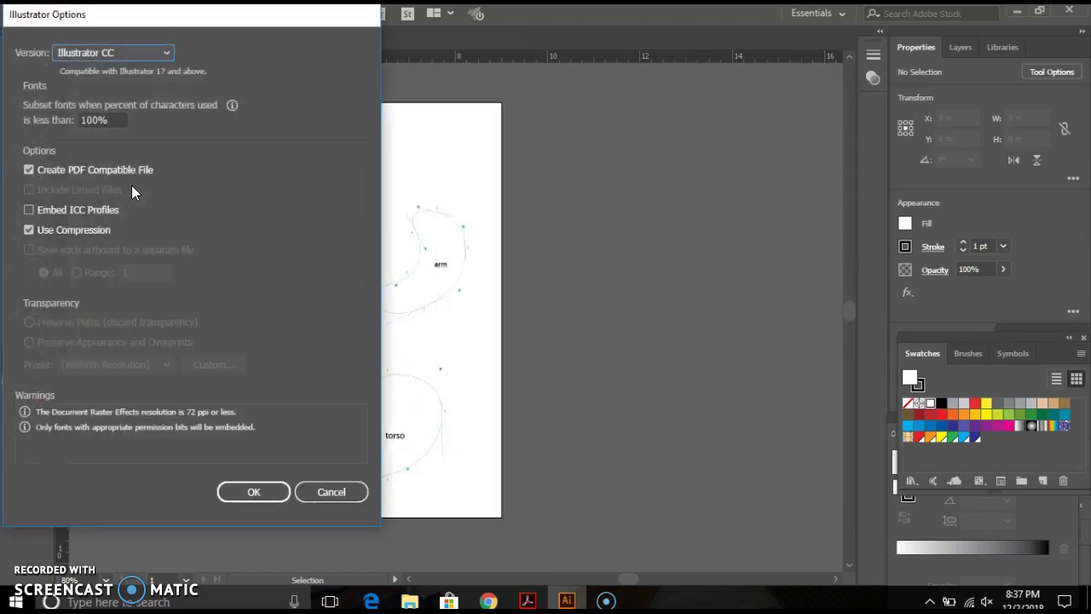
left_click(275, 499)
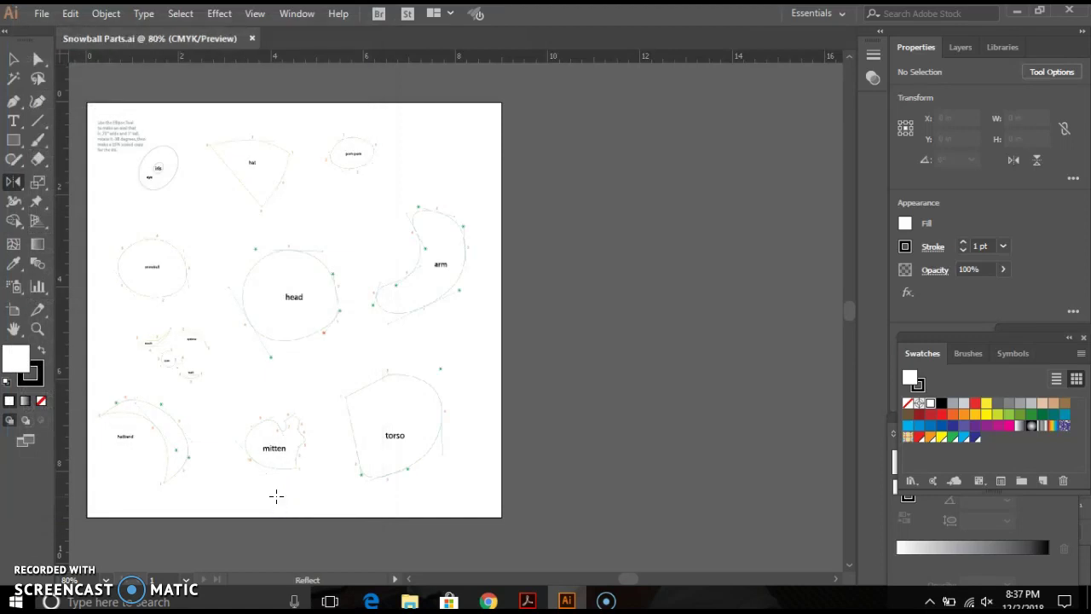
- Jump to the saved Arm view and get the Pen tool ready
left_click(255, 13)
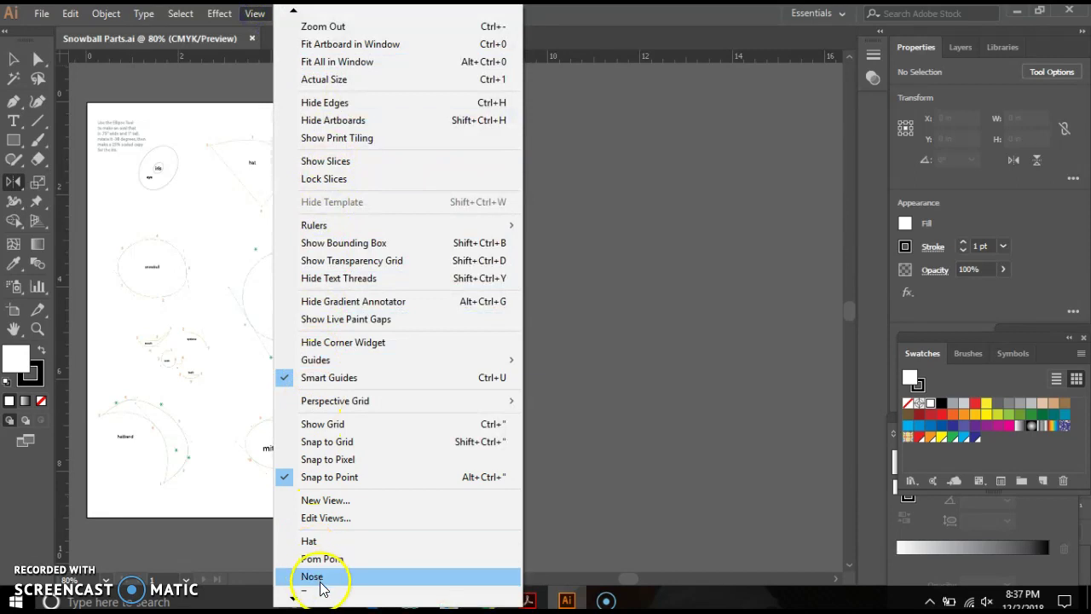
scroll(322, 588, "down", 3)
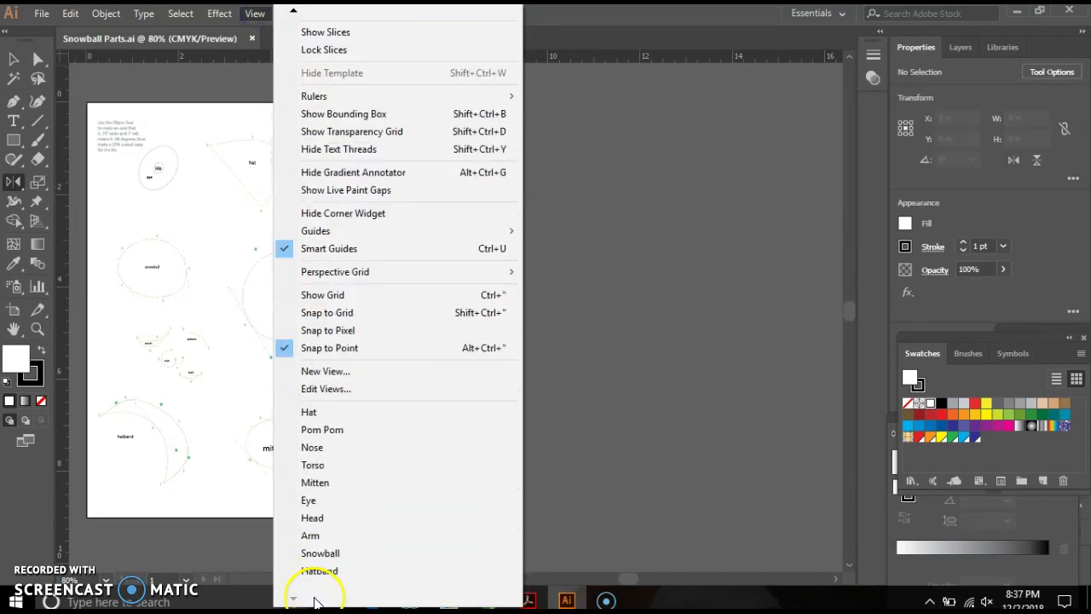
left_click(312, 537)
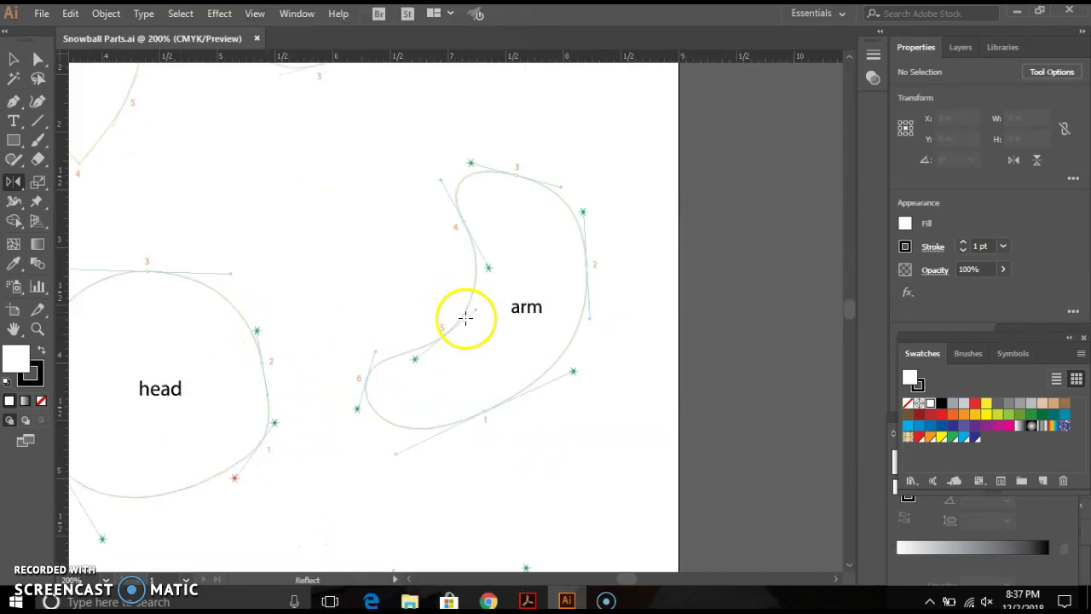
left_click(13, 102)
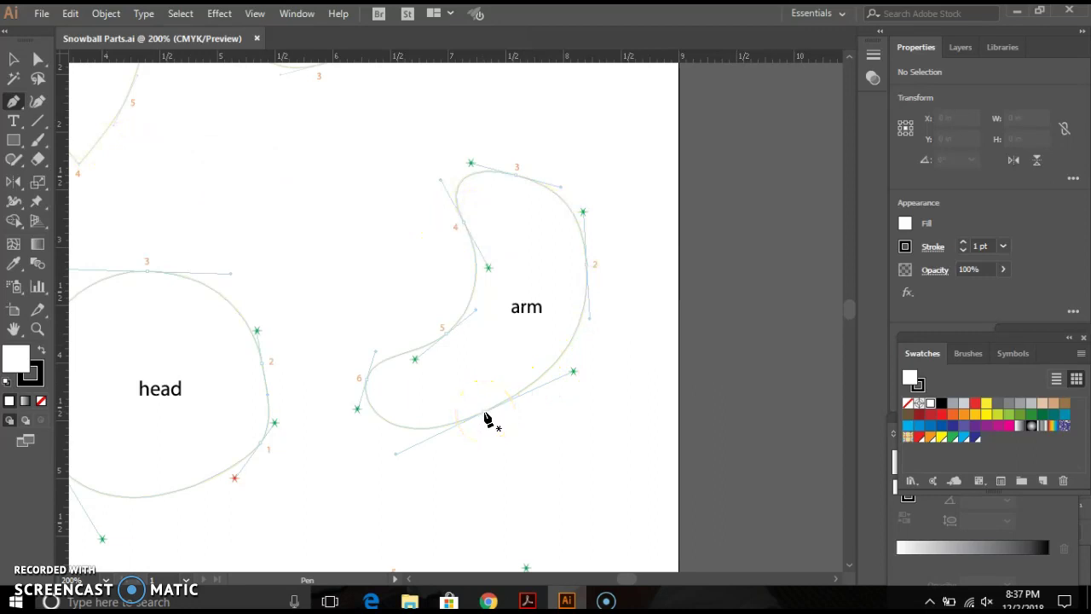
- Trace the arm template with six curved anchors and close the path on anchor 1
left_click_drag(484, 414, 575, 371)
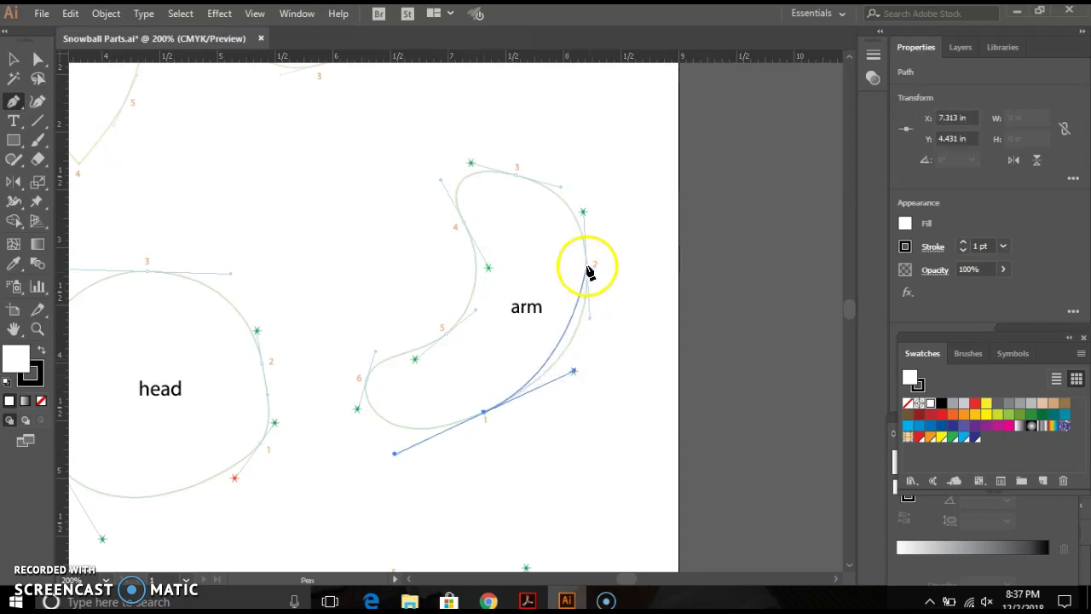
left_click_drag(588, 269, 584, 213)
left_click_drag(517, 175, 470, 165)
left_click_drag(462, 222, 487, 266)
mouse_move(444, 331)
left_mouse_down()
mouse_move(450, 340)
mouse_move(414, 360)
left_mouse_up()
left_click_drag(360, 385, 357, 413)
mouse_move(483, 414)
left_mouse_down()
mouse_move(462, 412)
mouse_move(483, 420)
left_mouse_up()
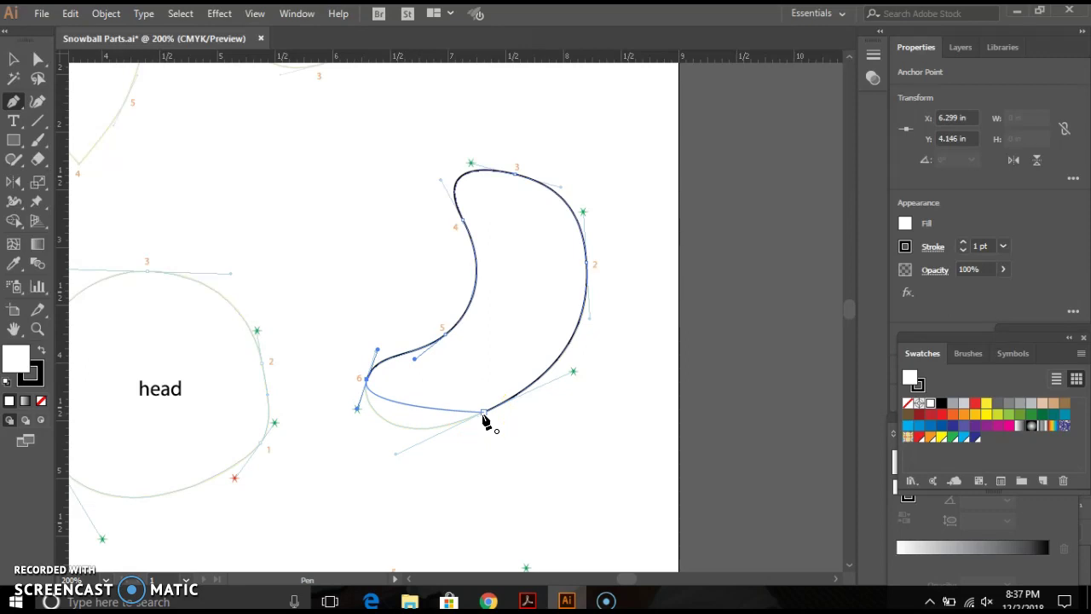
- Refit the closing anchor's handles so the arm's bottom curve follows the template
mouse_move(483, 415)
left_mouse_down()
mouse_move(503, 432)
mouse_move(483, 417)
left_mouse_up()
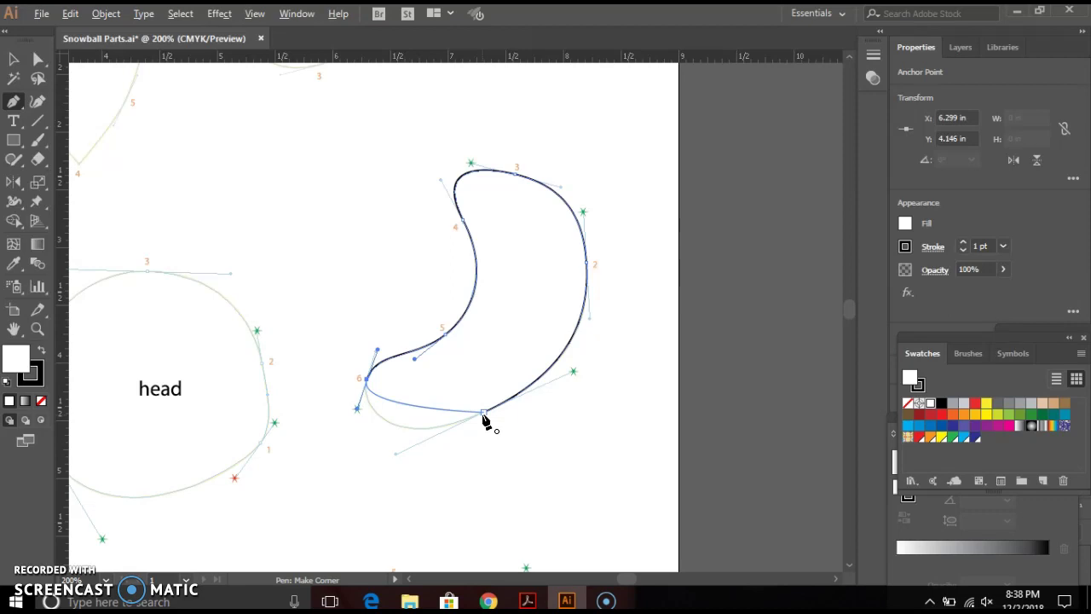
left_click(483, 414, "ctrl")
mouse_move(481, 416)
left_mouse_down()
mouse_move(457, 438)
mouse_move(471, 420)
mouse_move(571, 375)
left_mouse_up()
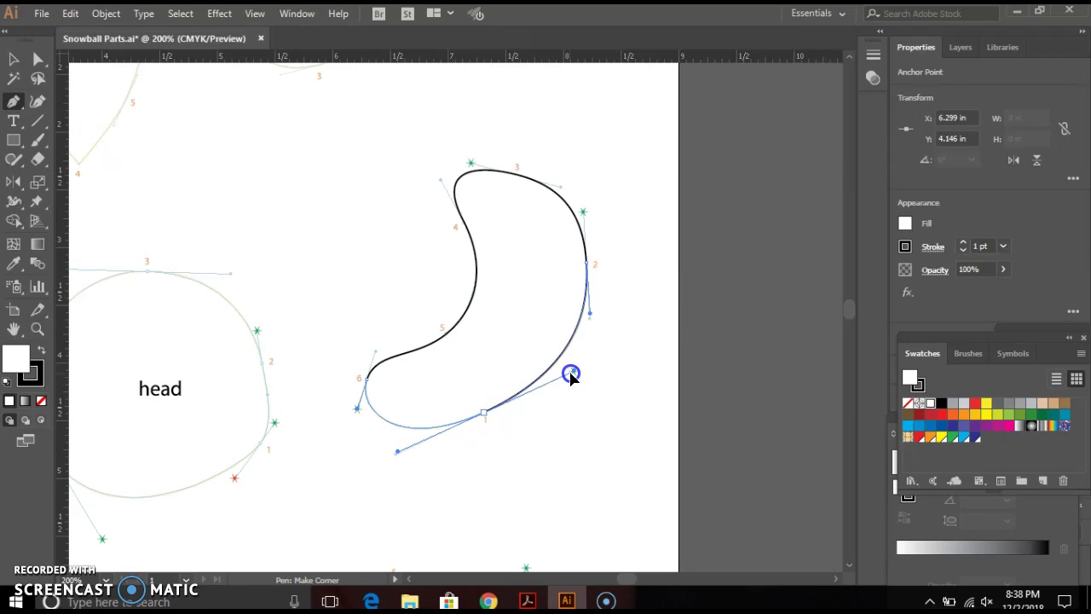
left_click_drag(571, 376, 574, 371)
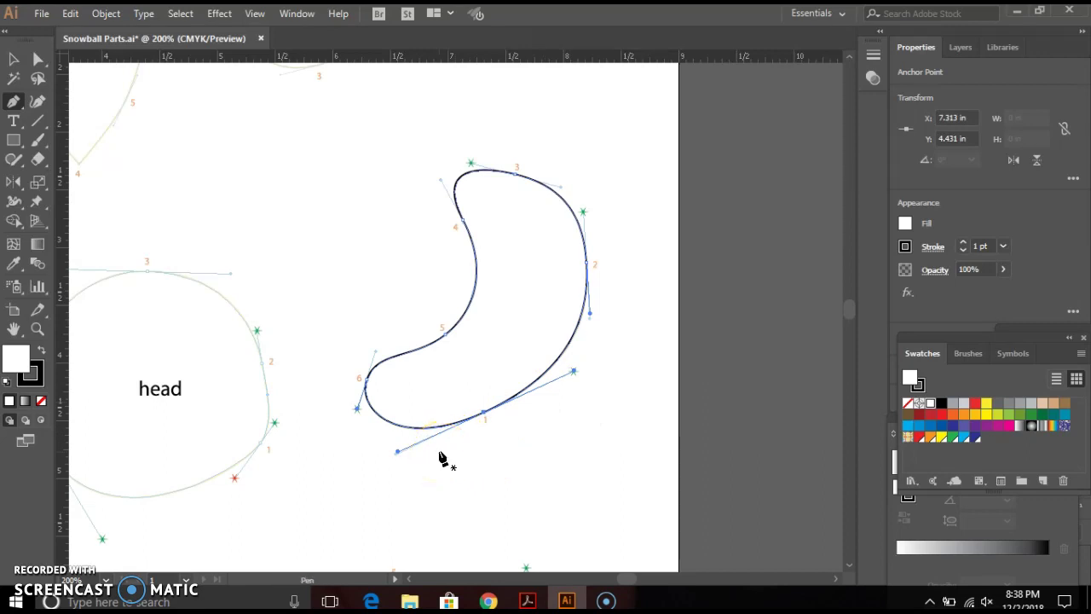
left_click(257, 14)
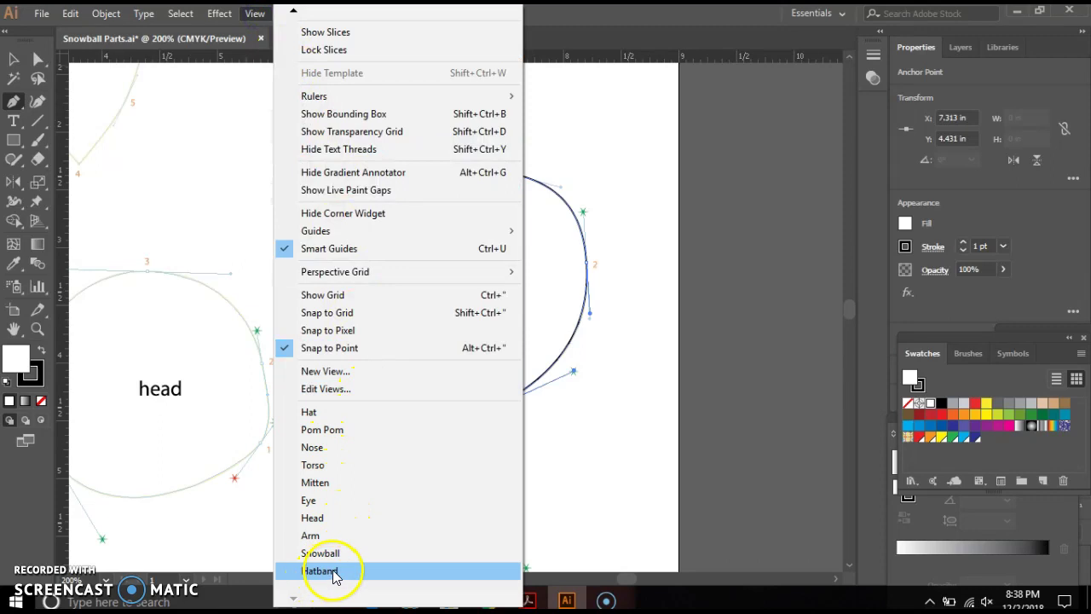
- Jump to the saved Hatband view
left_click(320, 570)
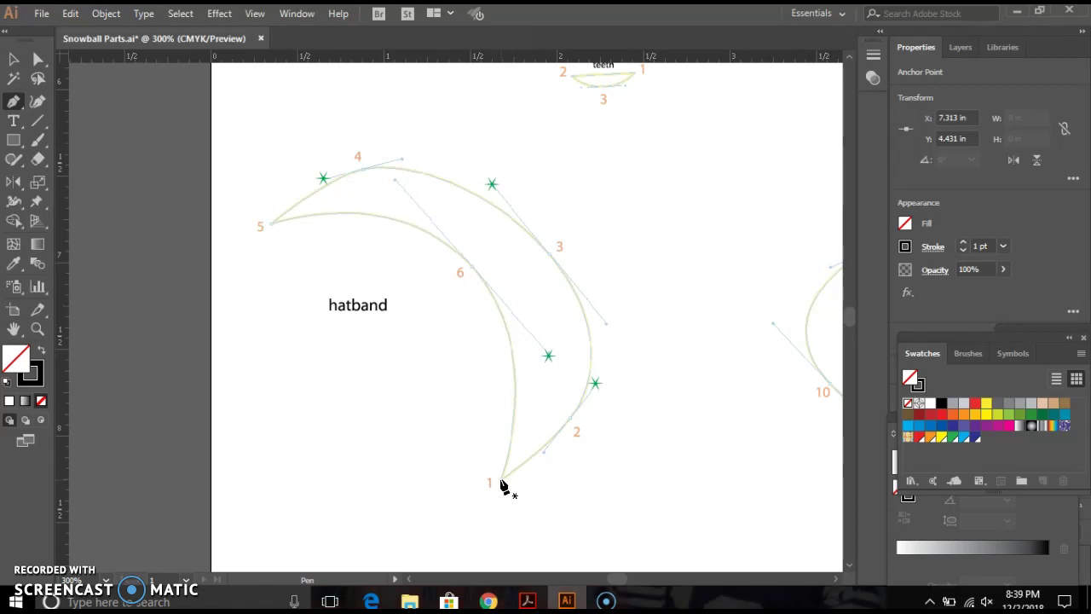
- Outline the hatband through points 1–6 with curved anchors and close the path at point 1
mouse_move(500, 479)
left_mouse_down()
mouse_move(555, 449)
mouse_move(595, 383)
left_mouse_up()
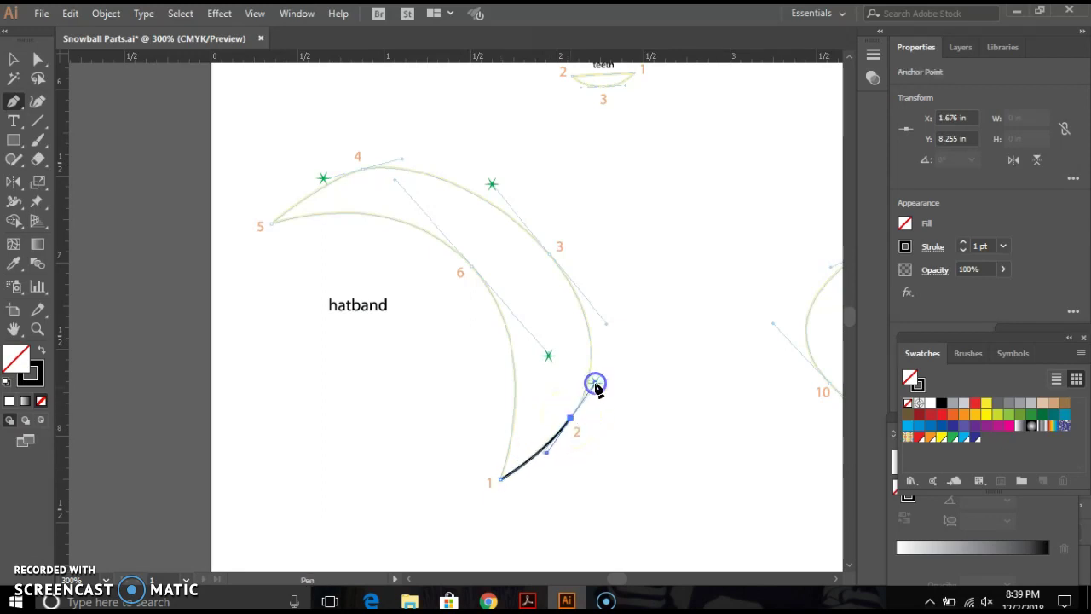
left_click(554, 263)
left_click_drag(550, 255, 489, 181)
left_click_drag(364, 176, 325, 183)
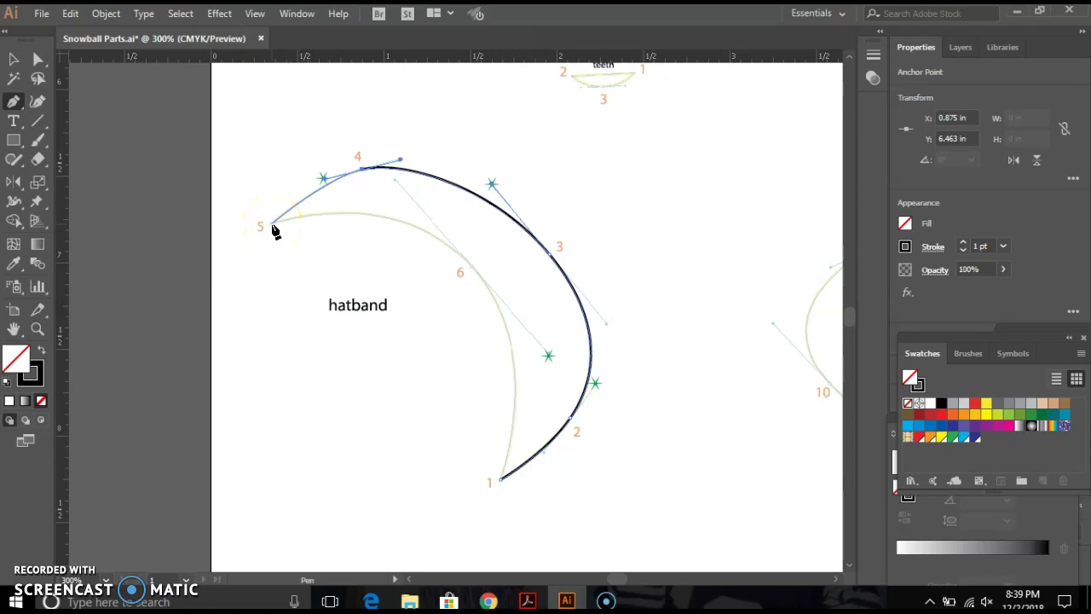
left_click_drag(272, 227, 466, 271)
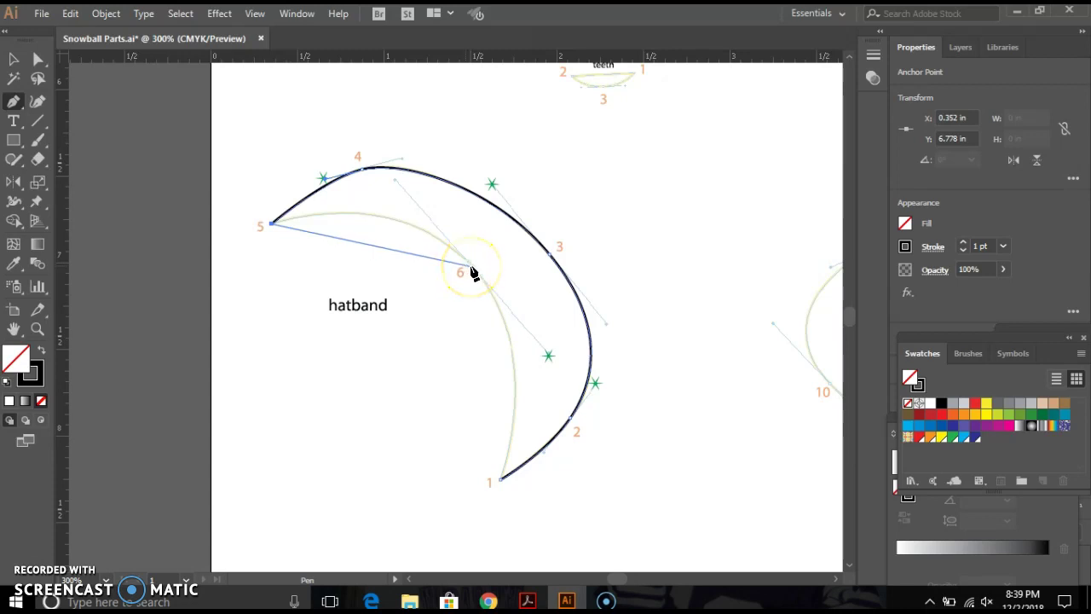
left_click_drag(471, 267, 549, 359)
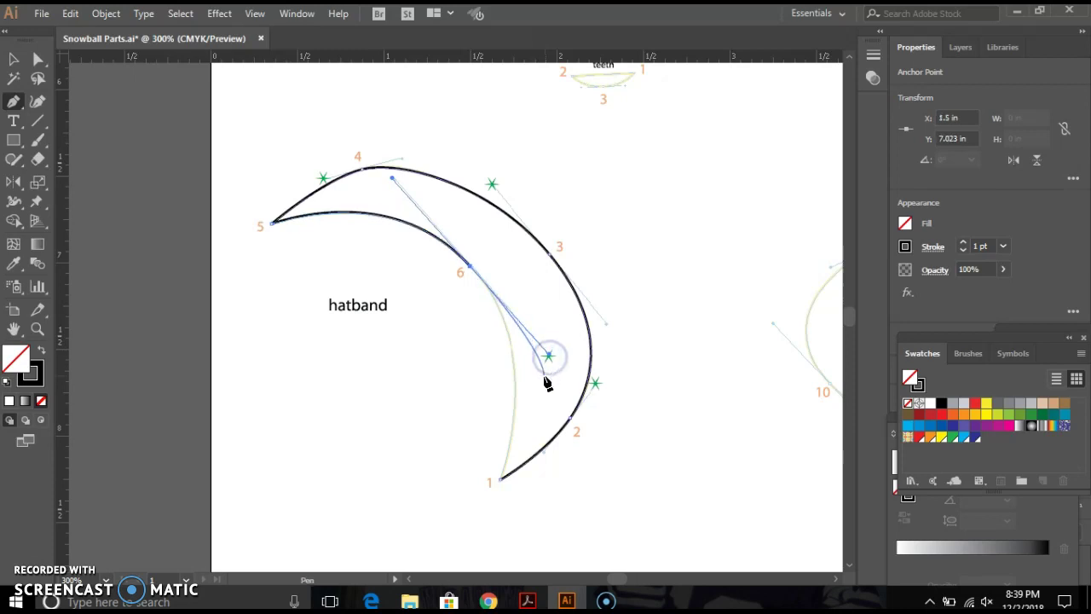
left_click(503, 480)
left_click(503, 482)
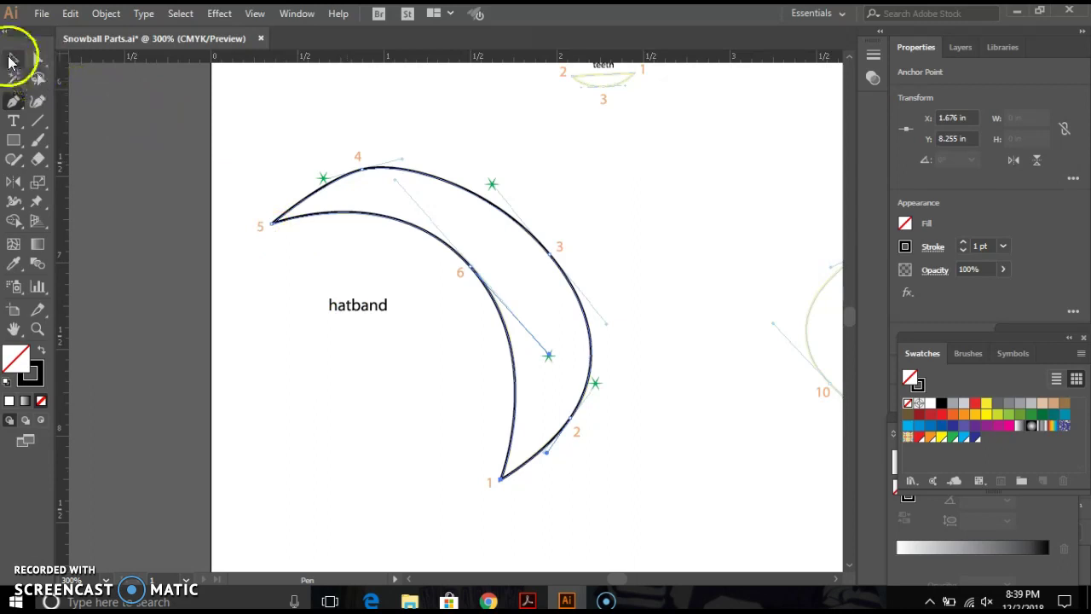
left_click(14, 61)
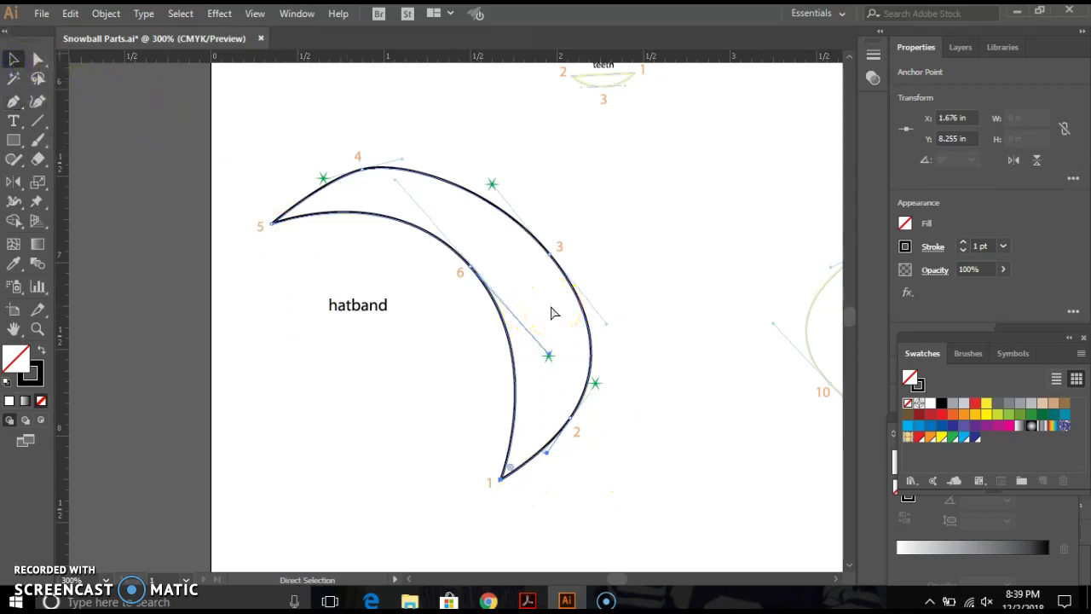
- Switch to the saved Nose view, deselect everything, and get the Pen tool ready
left_click(255, 13)
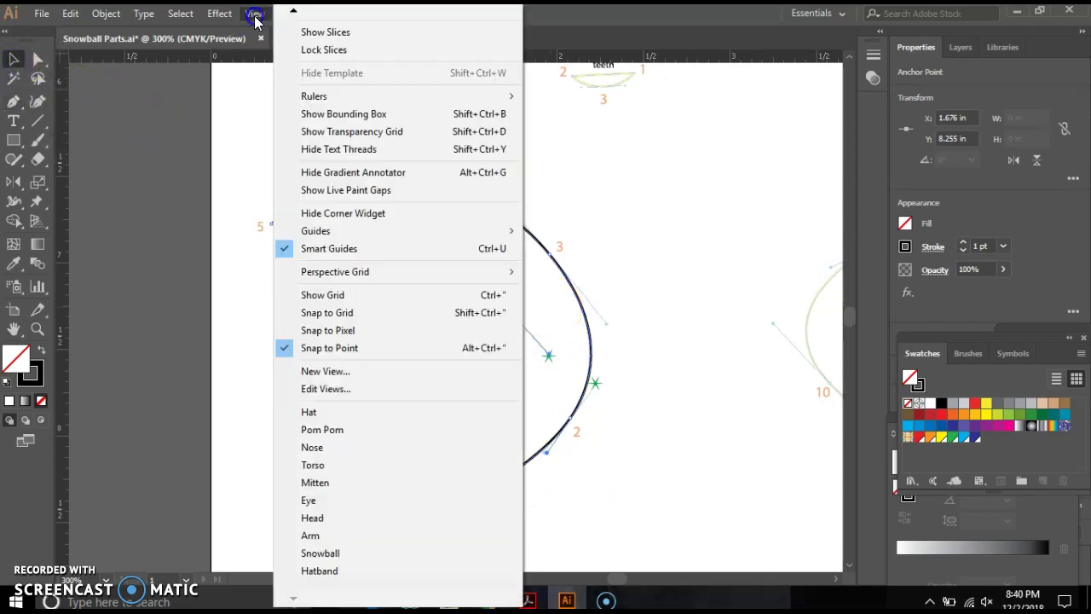
left_click(330, 448)
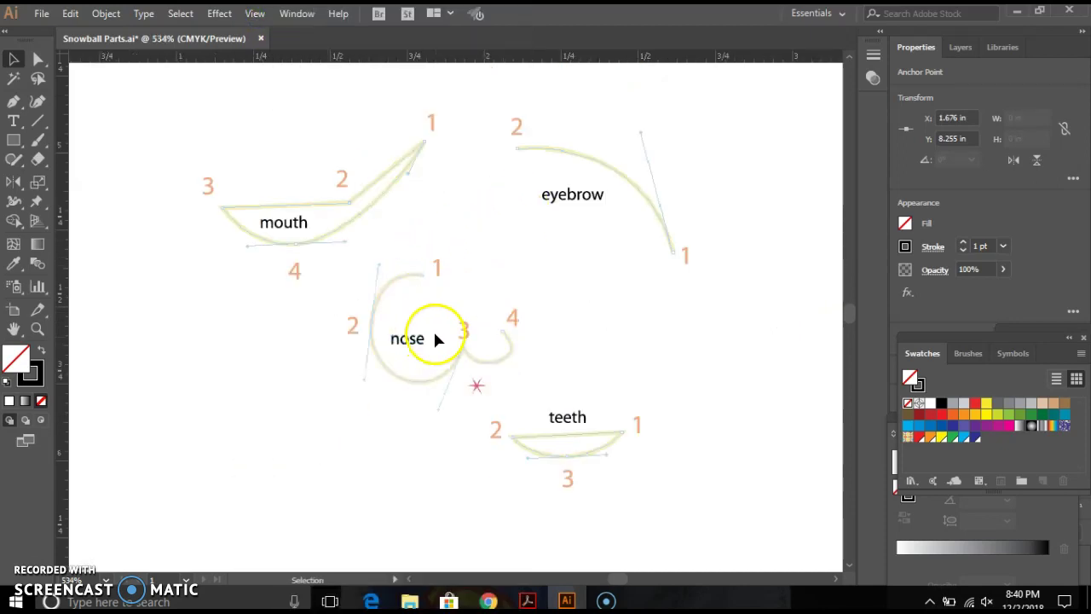
left_click(420, 275)
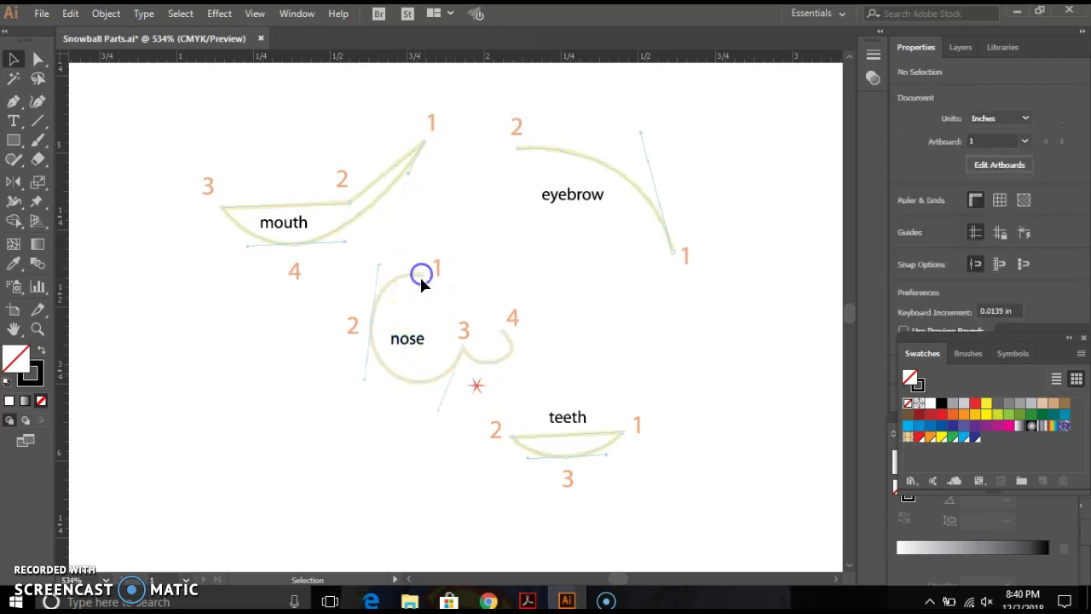
left_click(14, 100)
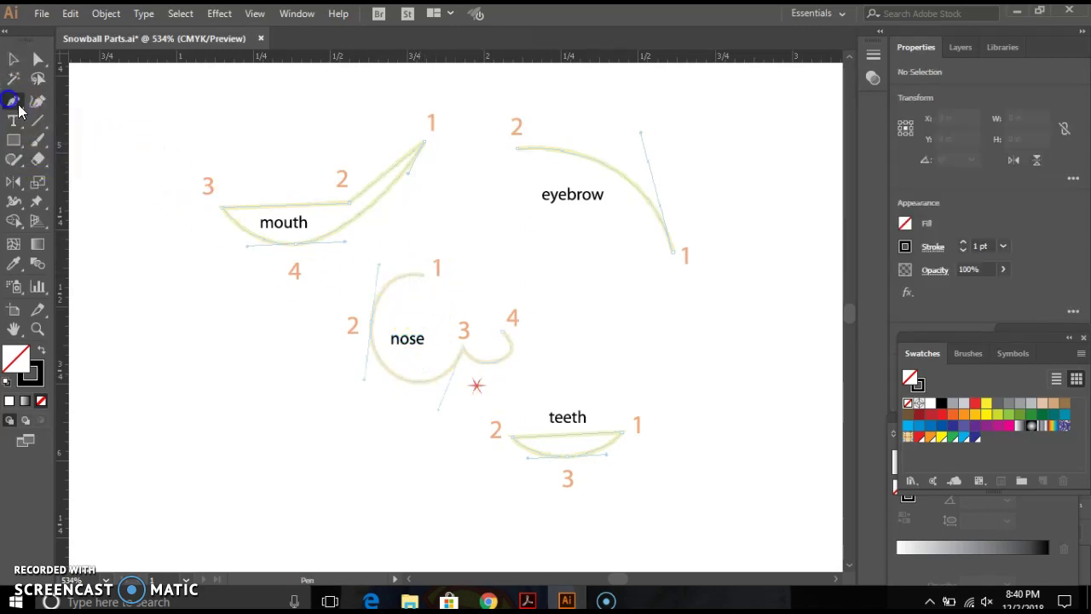
- Draw the nose path through points 1, 2 and 3, Alt-redirecting point 3's handle
left_click(420, 275)
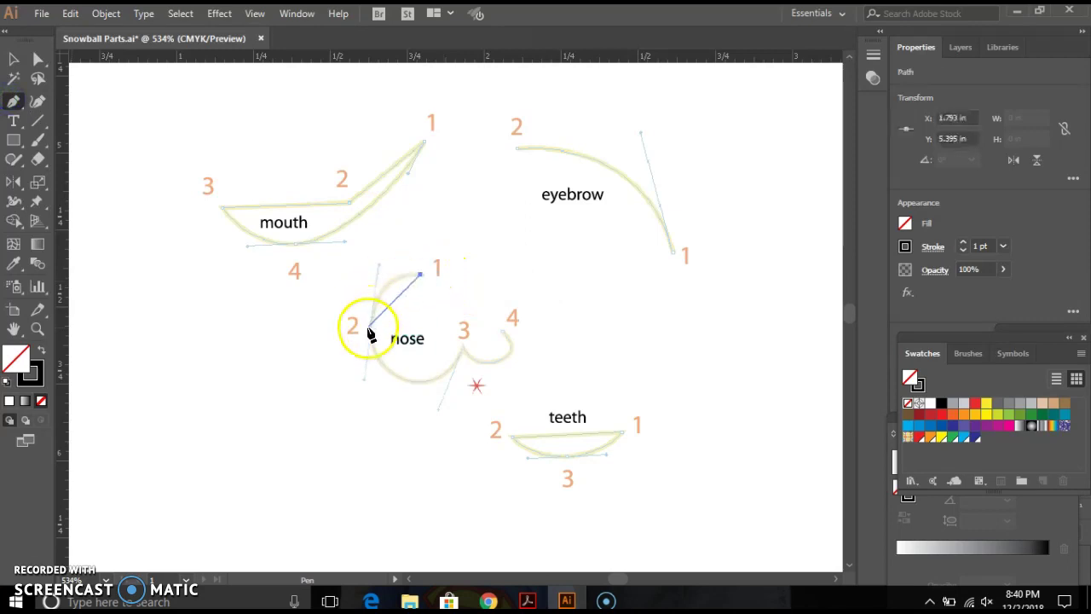
left_click_drag(372, 324, 364, 381)
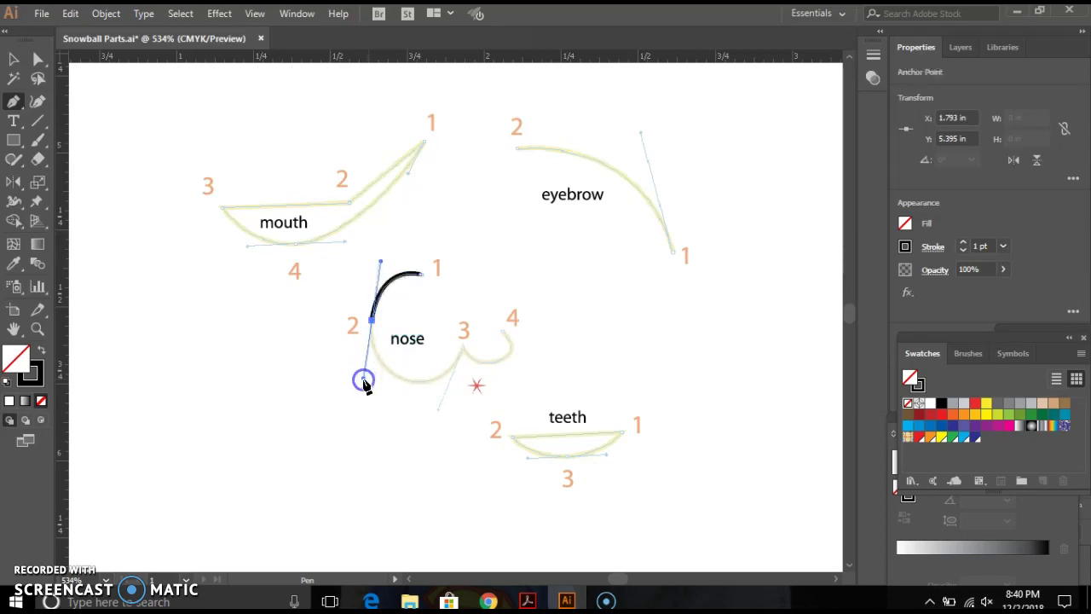
left_click_drag(462, 349, 487, 288)
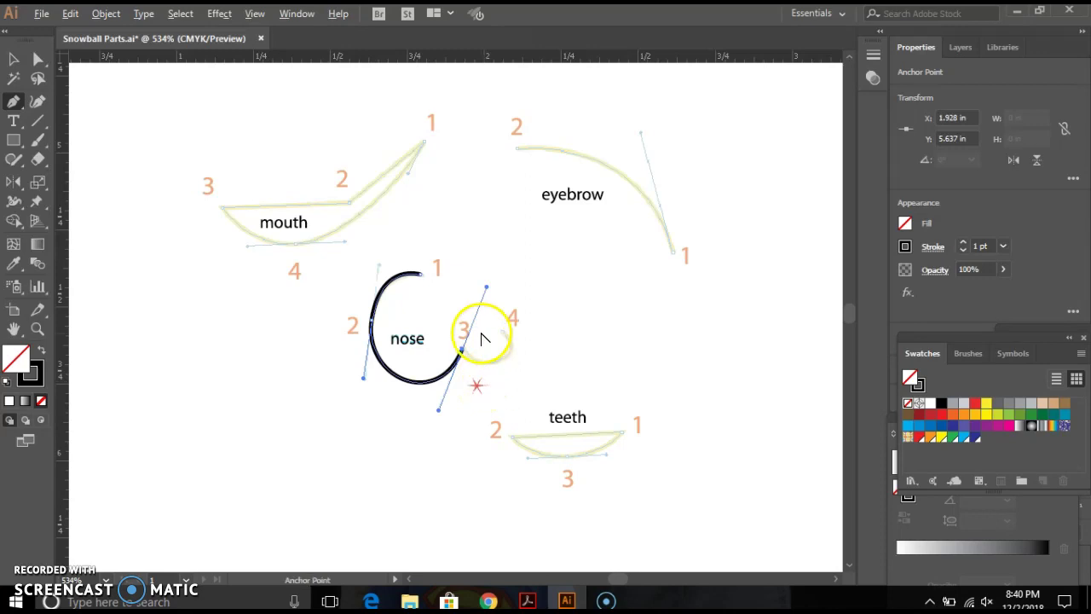
key("alt")
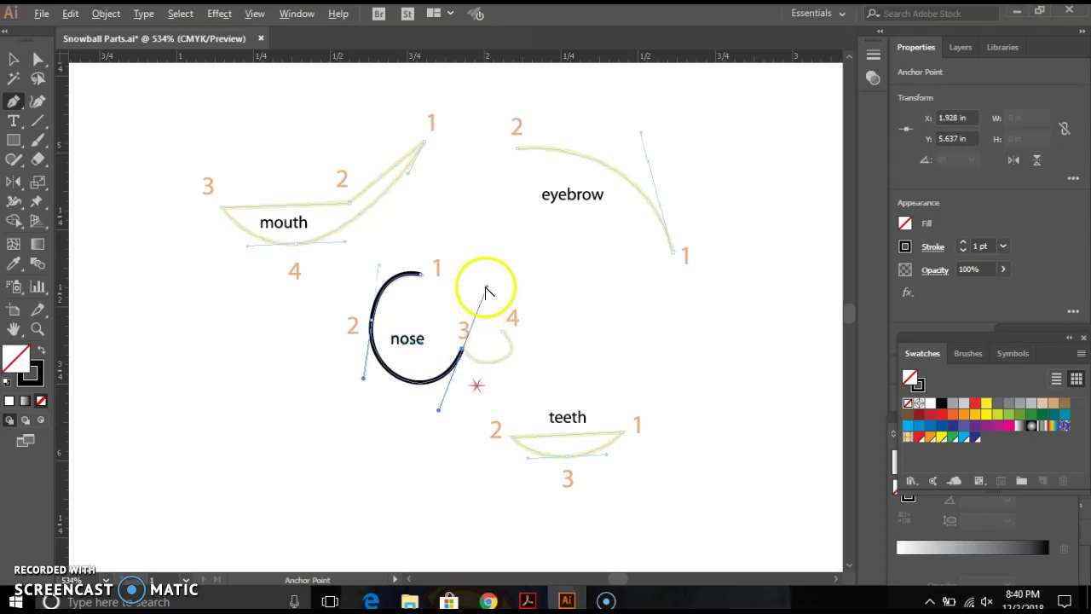
left_click_drag(486, 292, 475, 383)
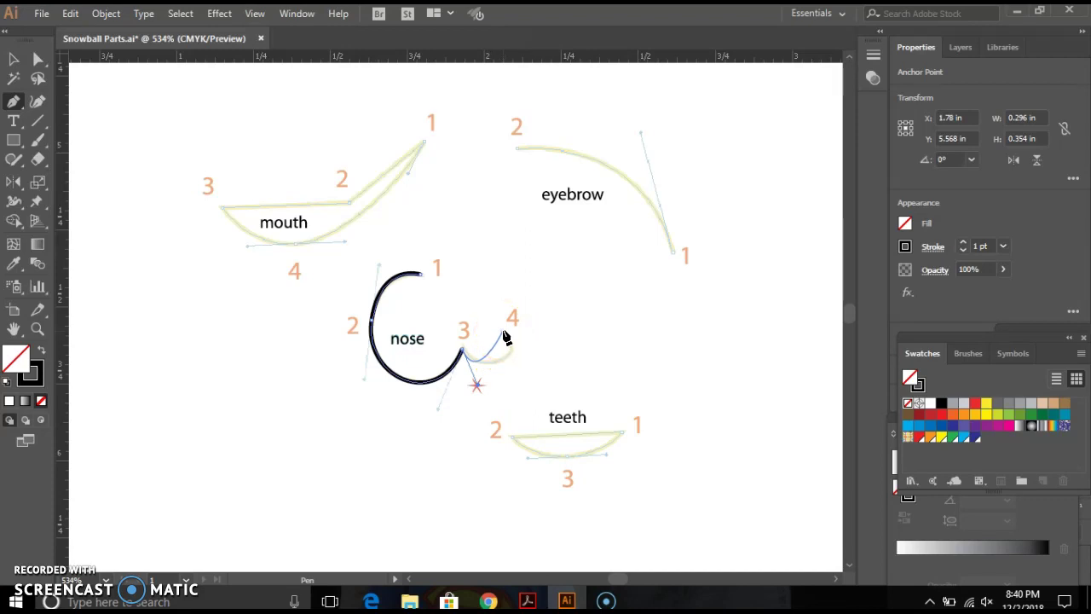
- Place point 4 at the nose's end, redoing it after an undo to refine the curve
left_click(502, 334)
left_click_drag(502, 334, 510, 355)
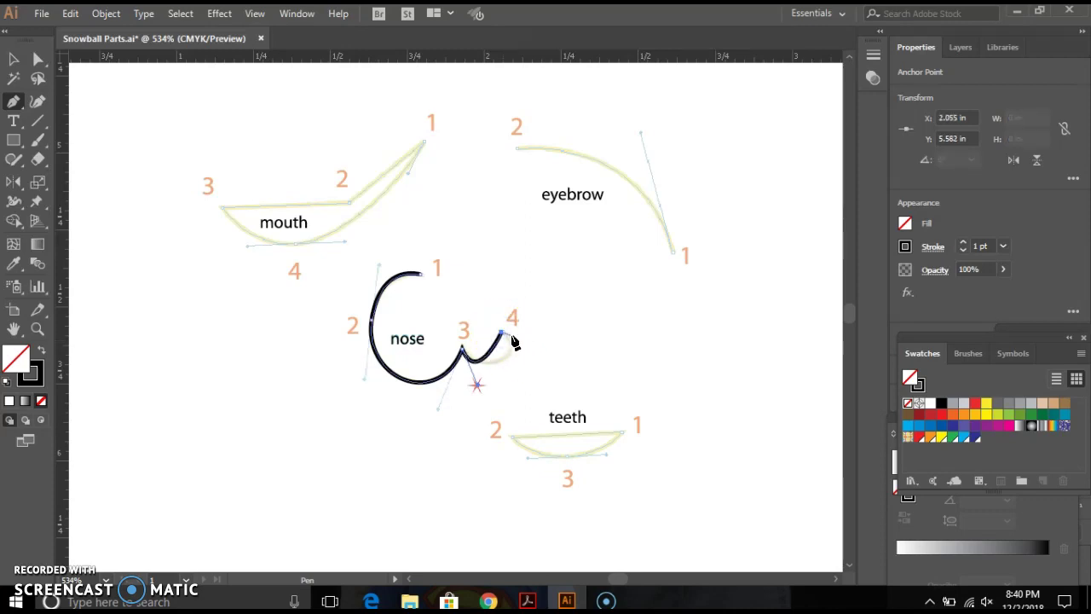
mouse_move(504, 356)
left_mouse_down()
mouse_move(482, 377)
mouse_move(500, 366)
left_mouse_up()
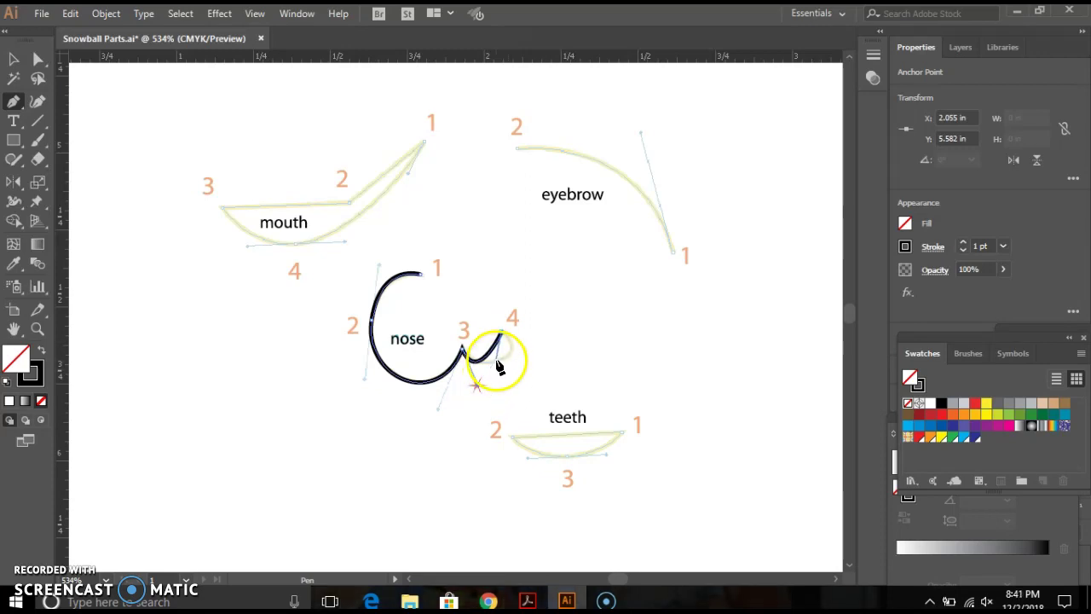
key("ctrl+z")
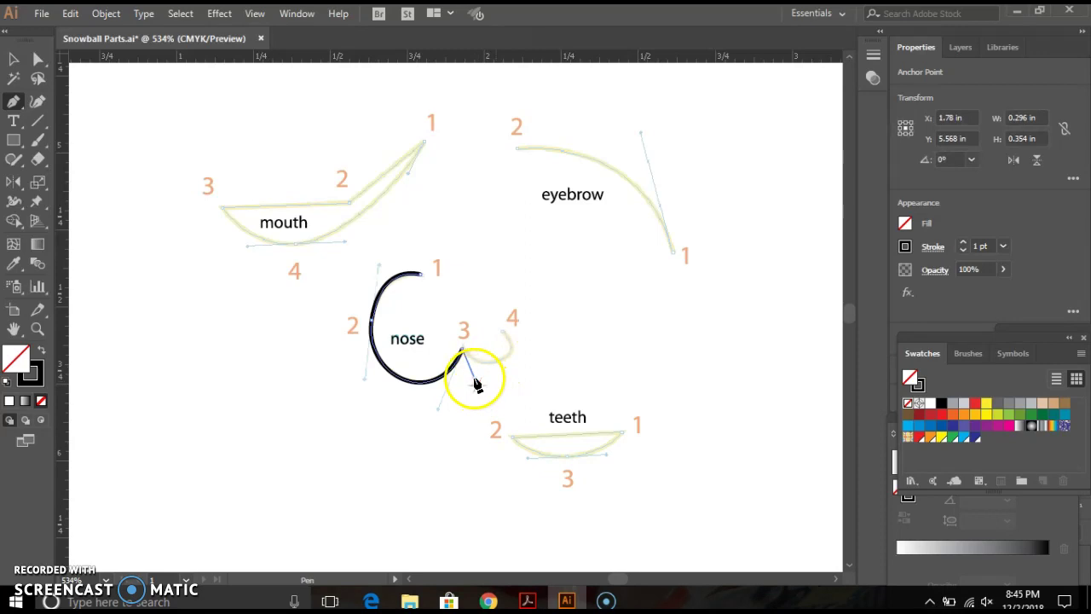
left_click_drag(478, 394, 482, 391)
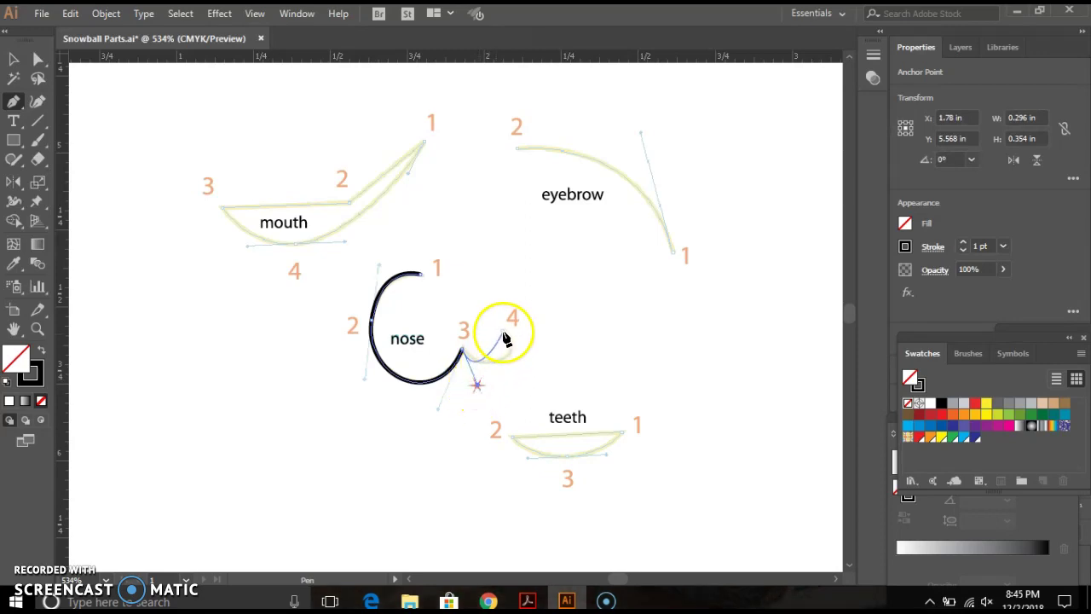
left_click(502, 332)
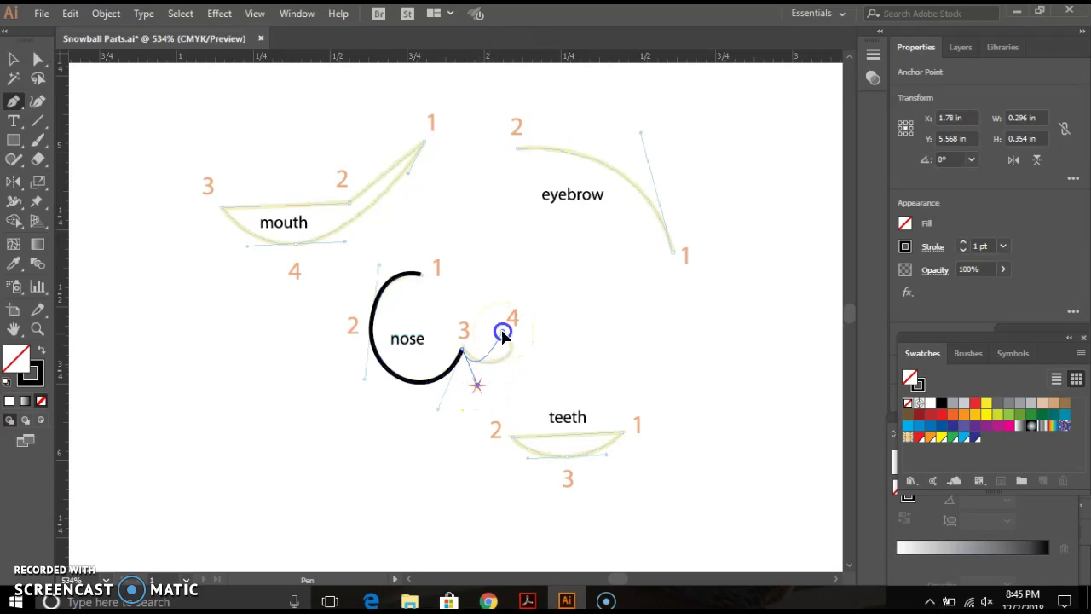
left_click_drag(499, 333, 473, 316)
left_click_drag(472, 315, 468, 312)
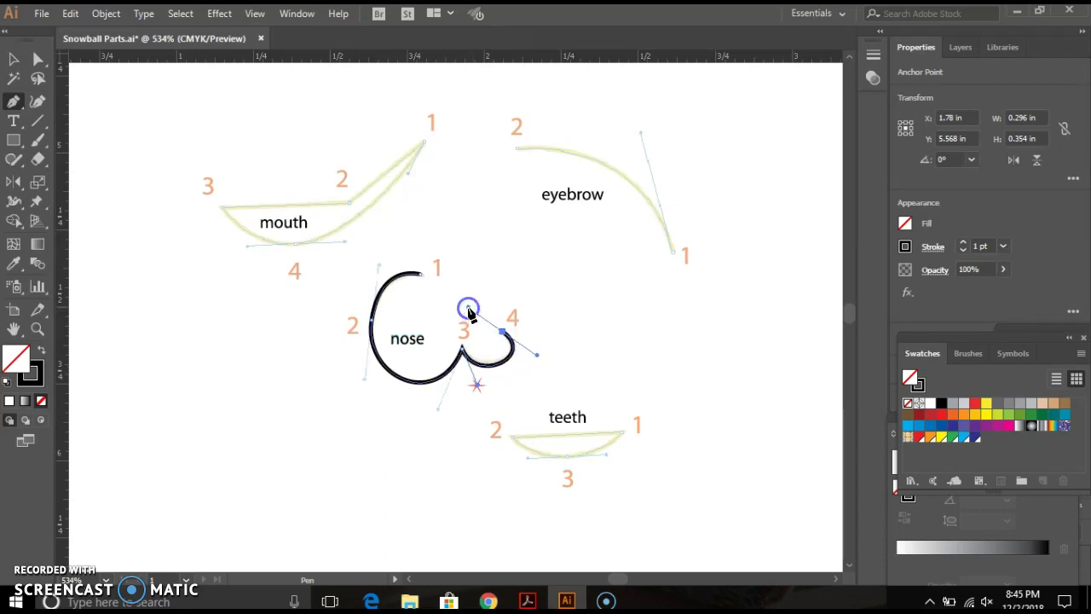
left_click(13, 58)
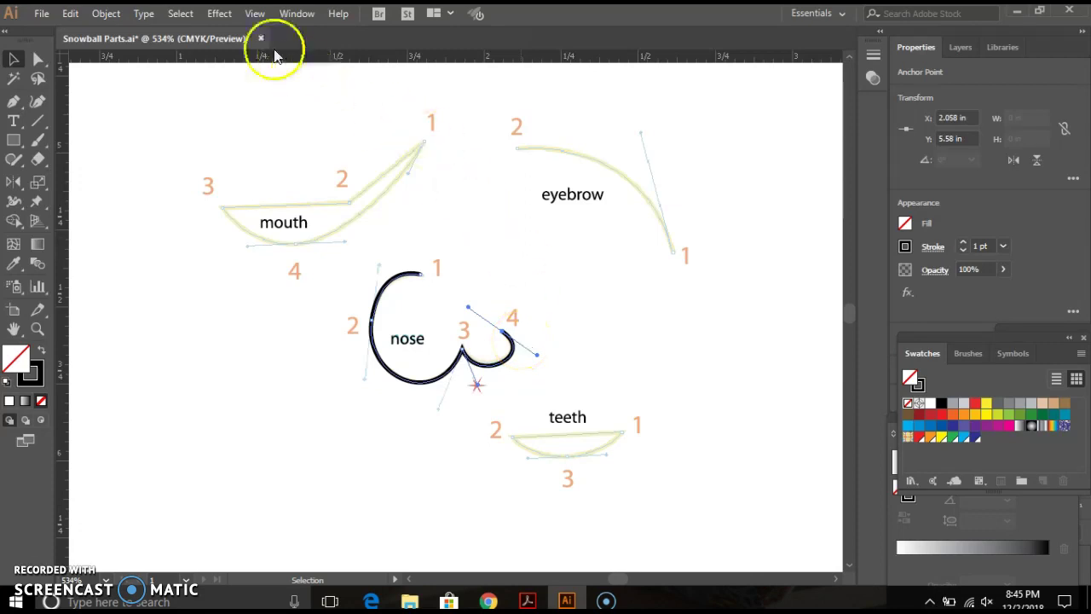
- Fit the whole artboard in the window to show all the traced parts
left_click(254, 15)
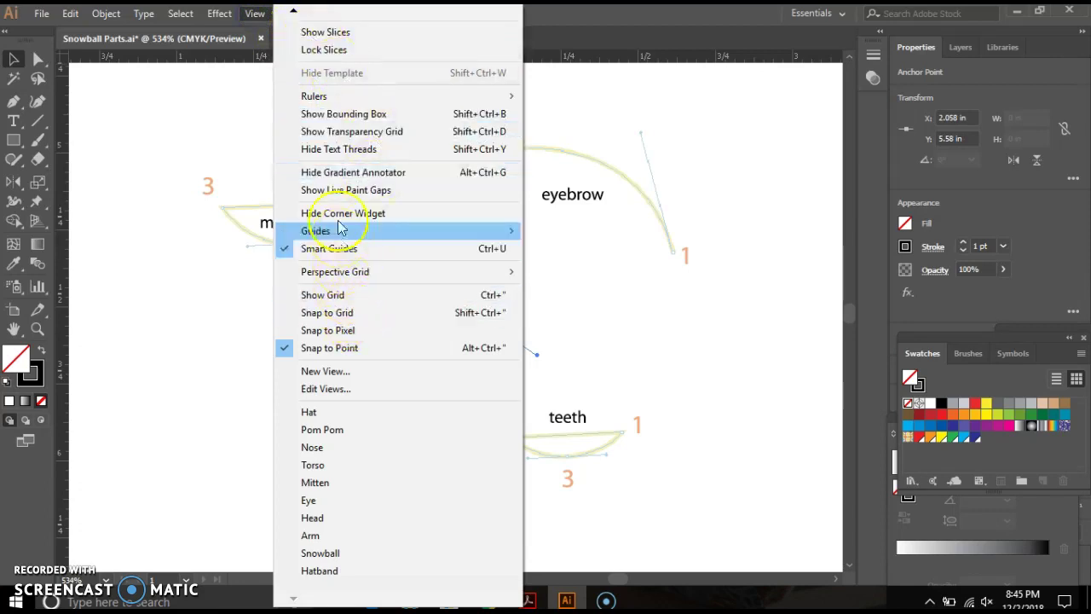
mouse_move(290, 12)
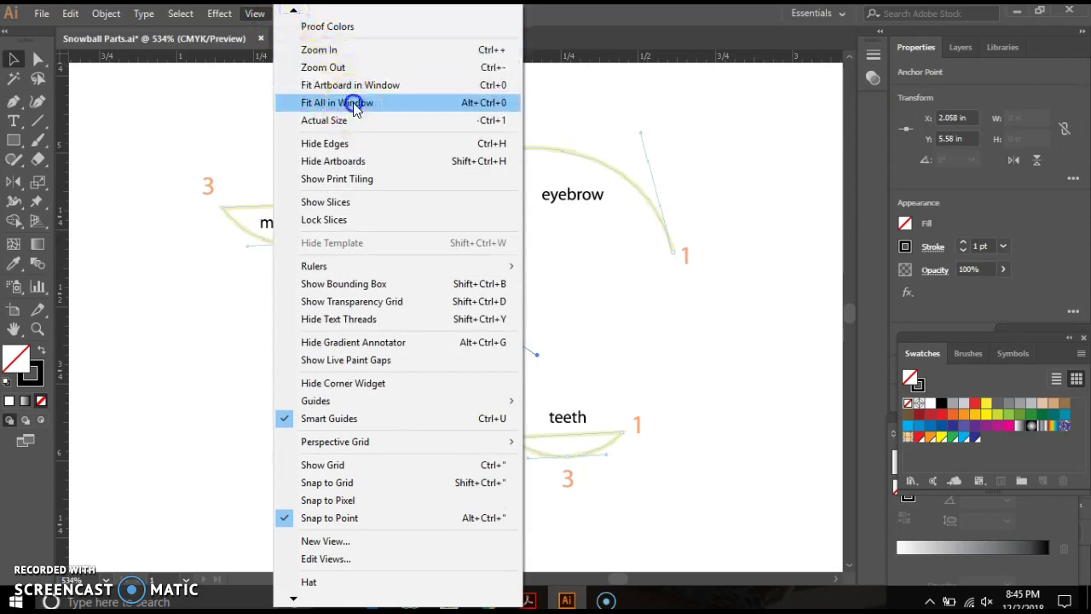
left_click(357, 109)
left_click(508, 270)
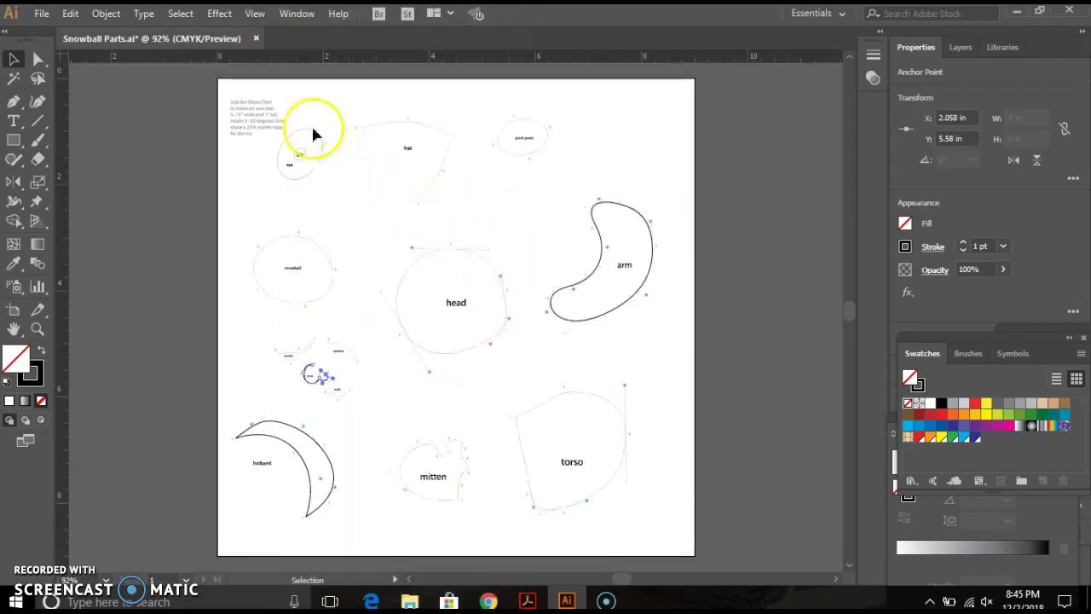
left_click(42, 13)
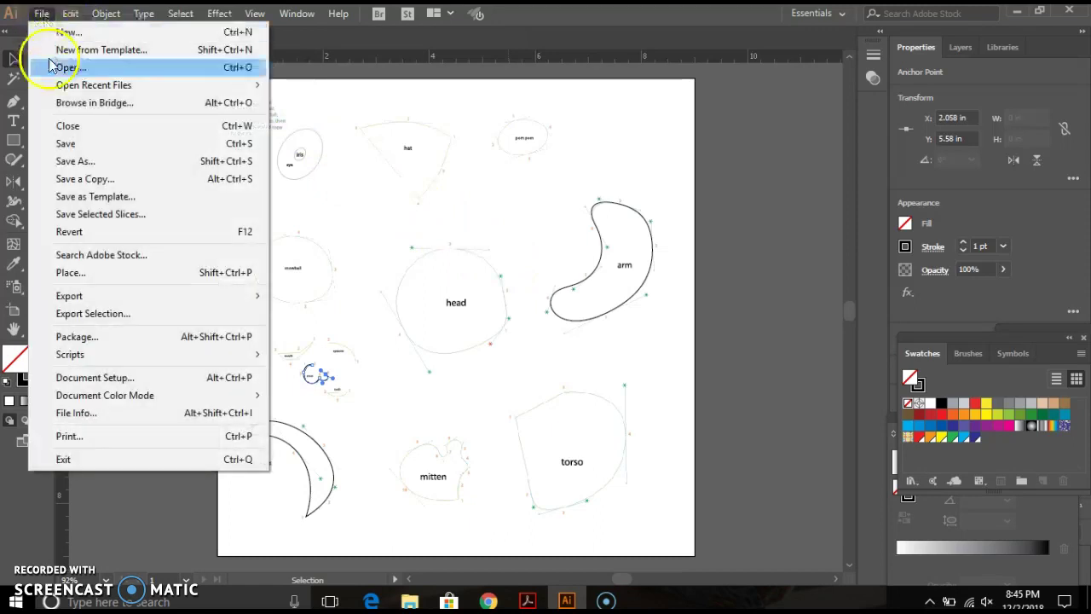
- Pick the Snowball Sketch file from the Ch. 03 folder and load it for placing
left_click(89, 274)
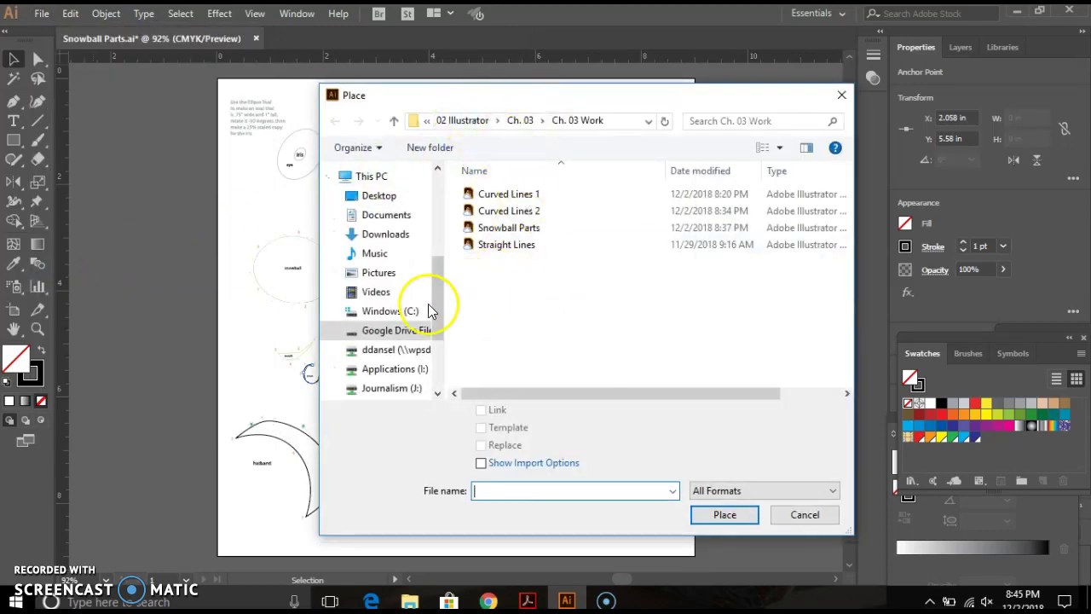
left_click(394, 121)
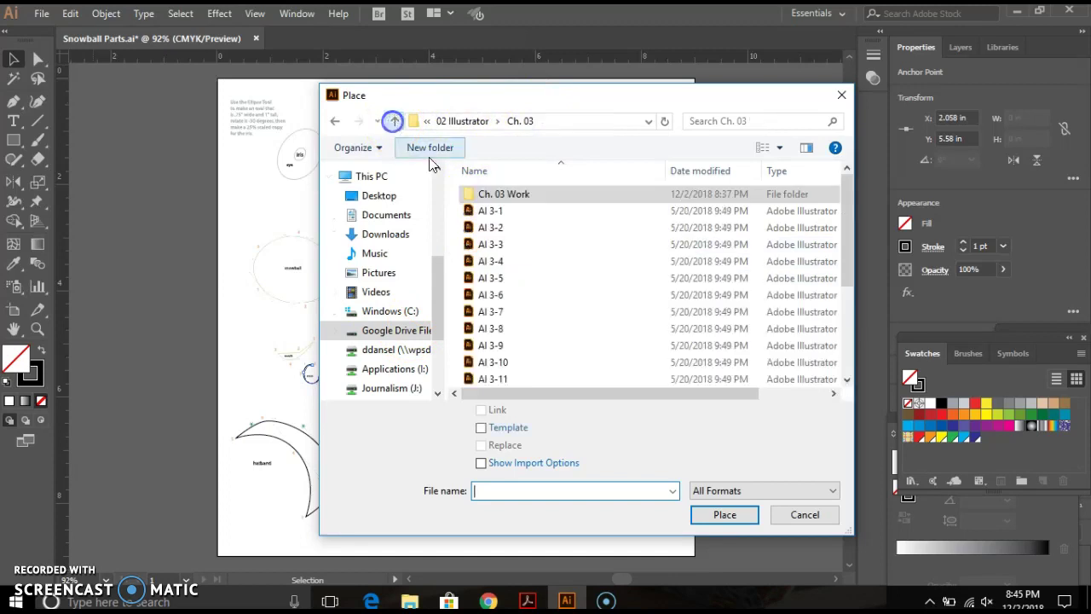
scroll(503, 243, "down", 2)
scroll(508, 256, "down", 2)
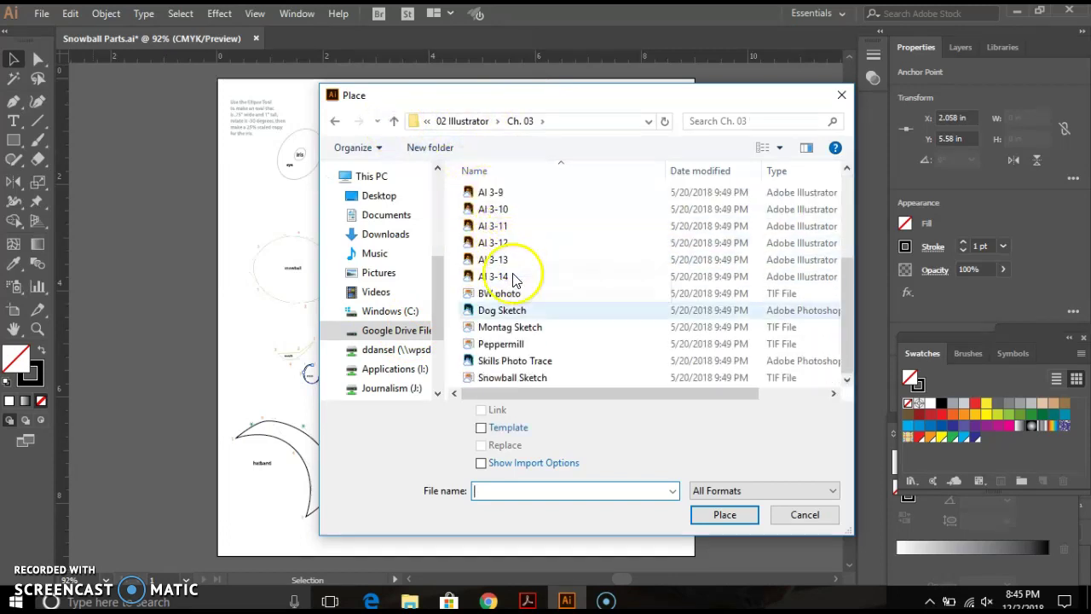
left_click(519, 379)
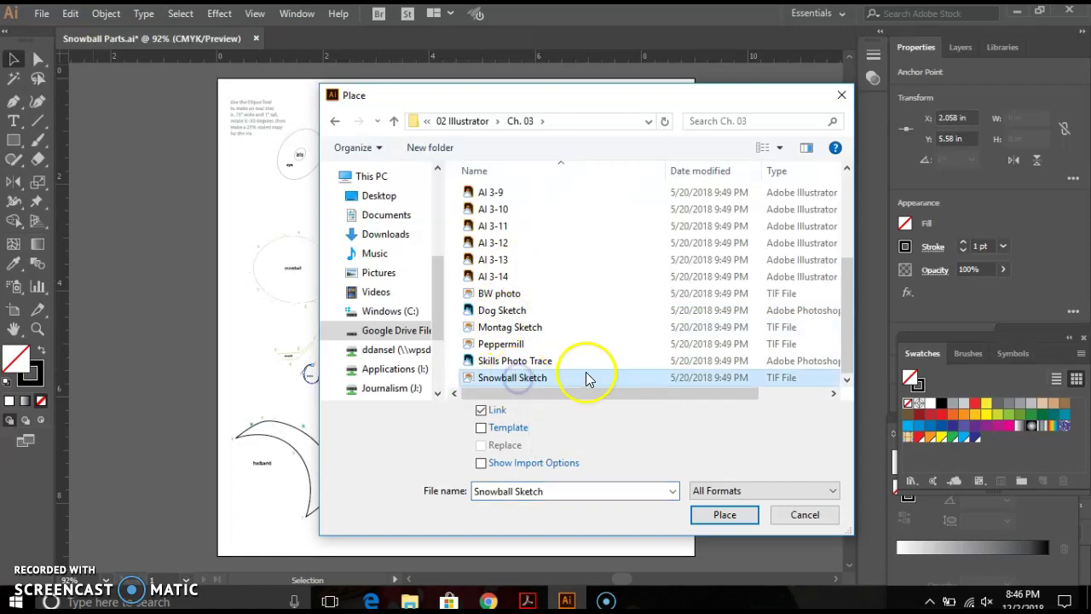
left_click(724, 515)
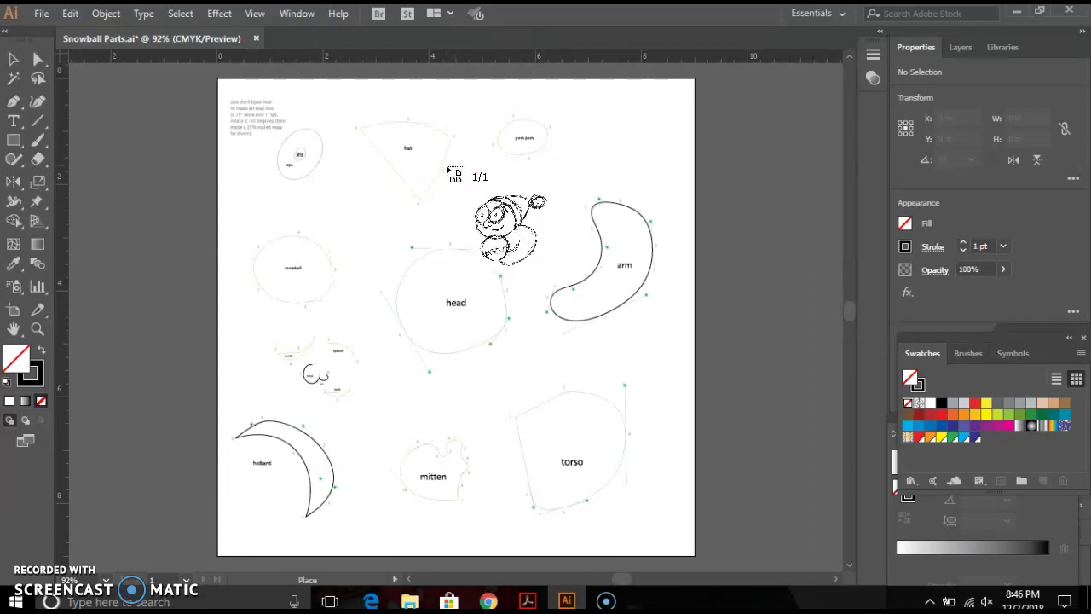
- Place the Snowball Sketch image just right of the artboard
key("Escape")
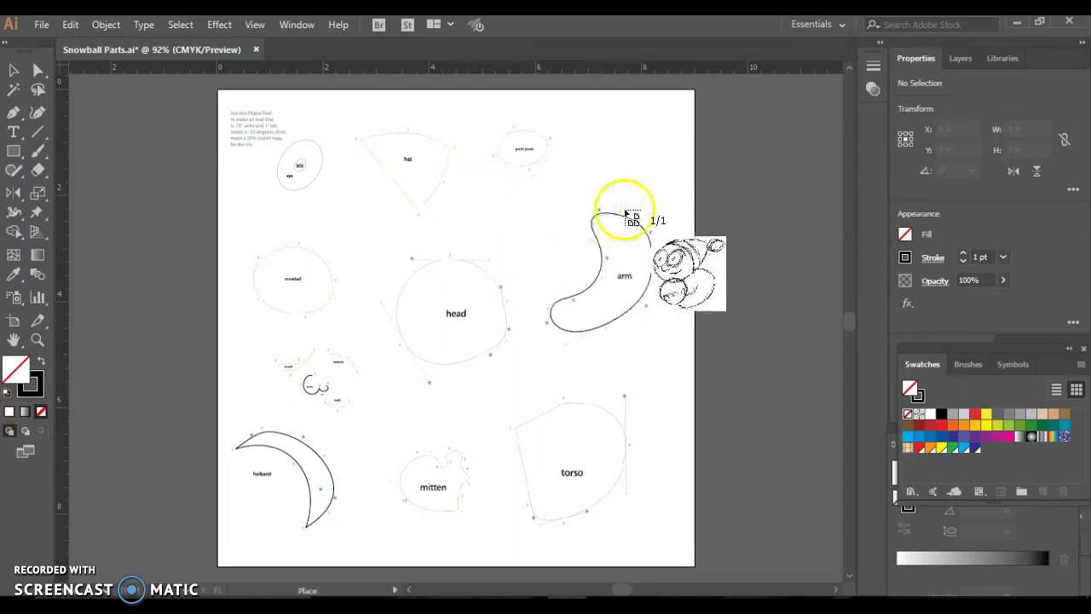
left_click(692, 183)
left_click(731, 239)
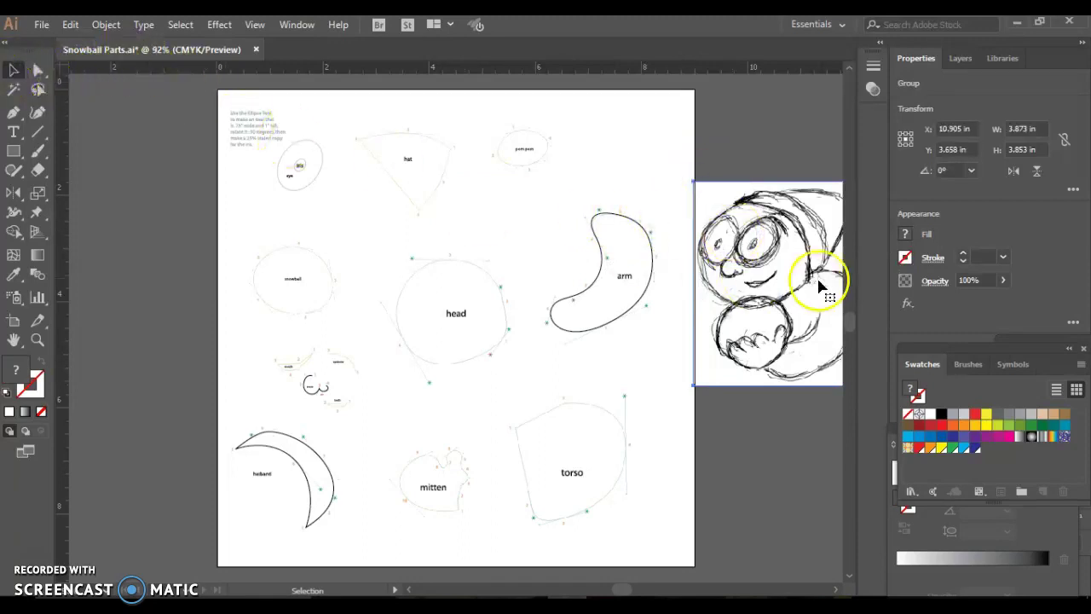
- Scale the sketch uniformly to 115%, about 4.45 × 4.43 in
double_click(37, 195)
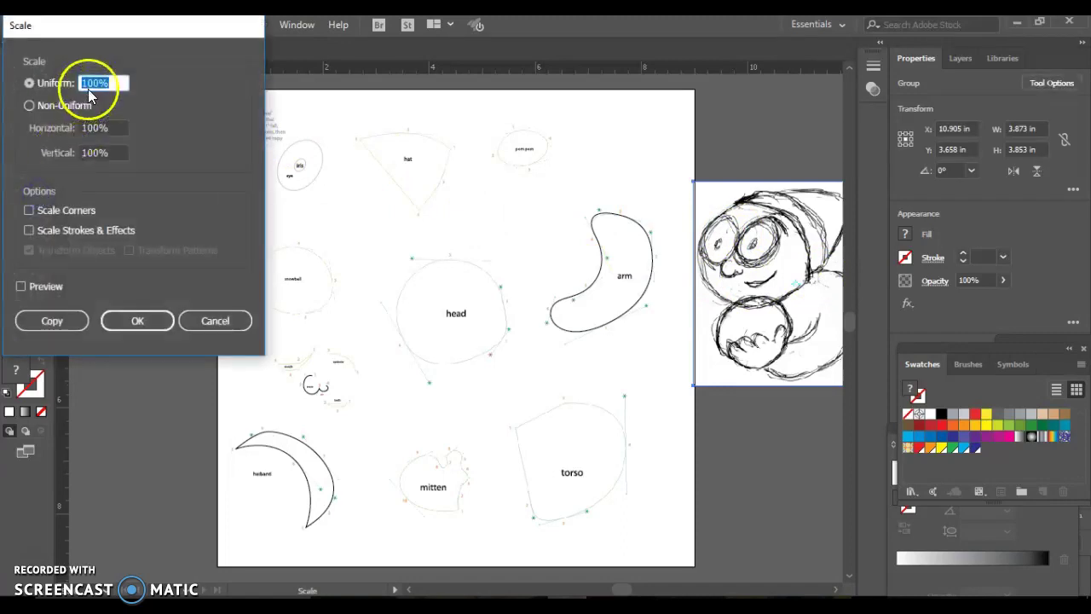
type("115")
left_click(137, 322)
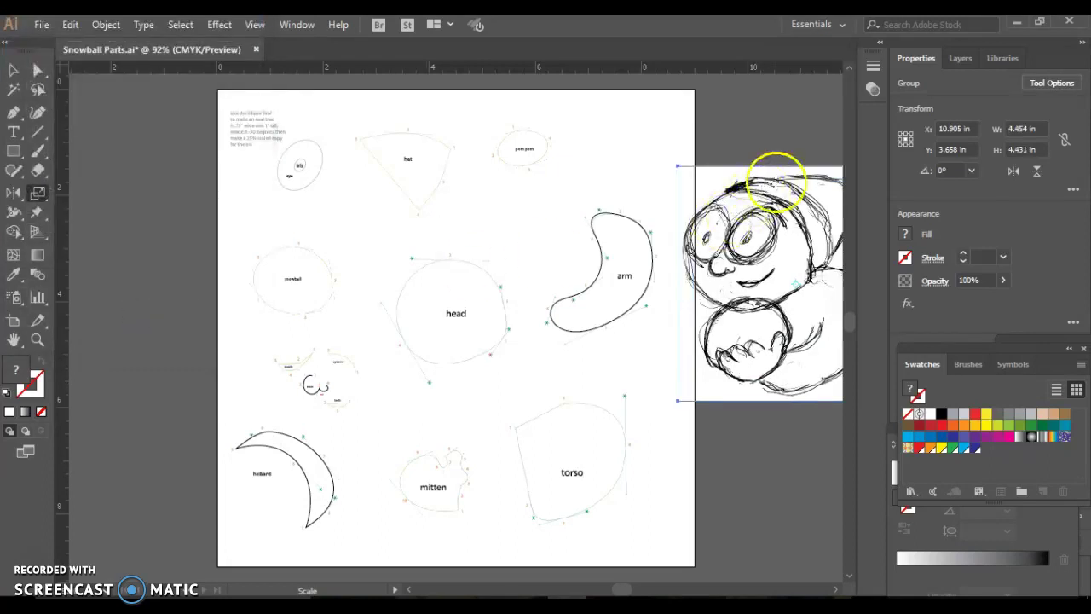
left_click(16, 75)
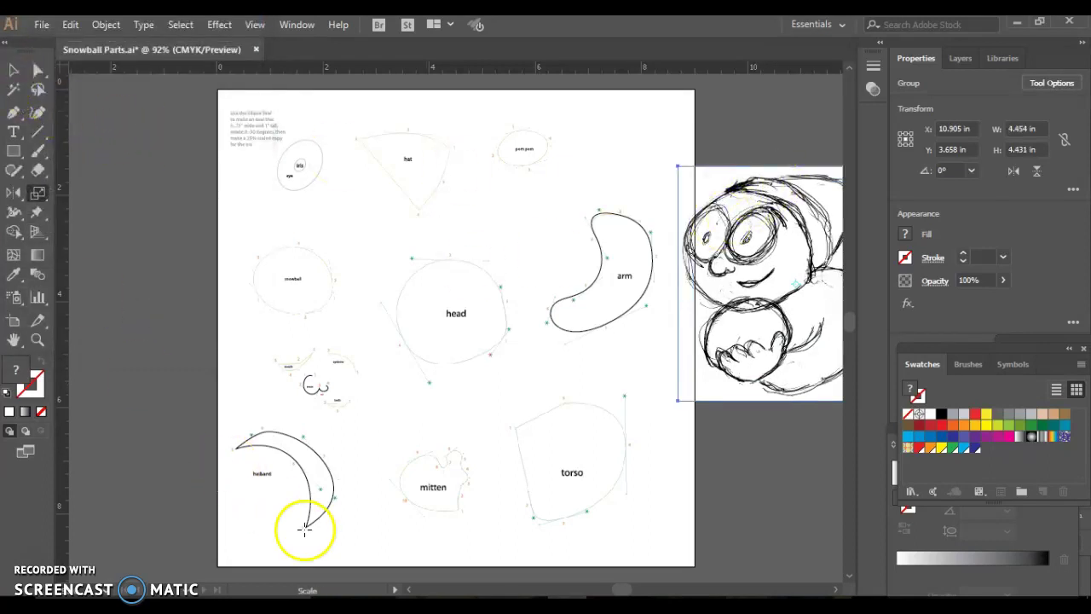
left_click(836, 591)
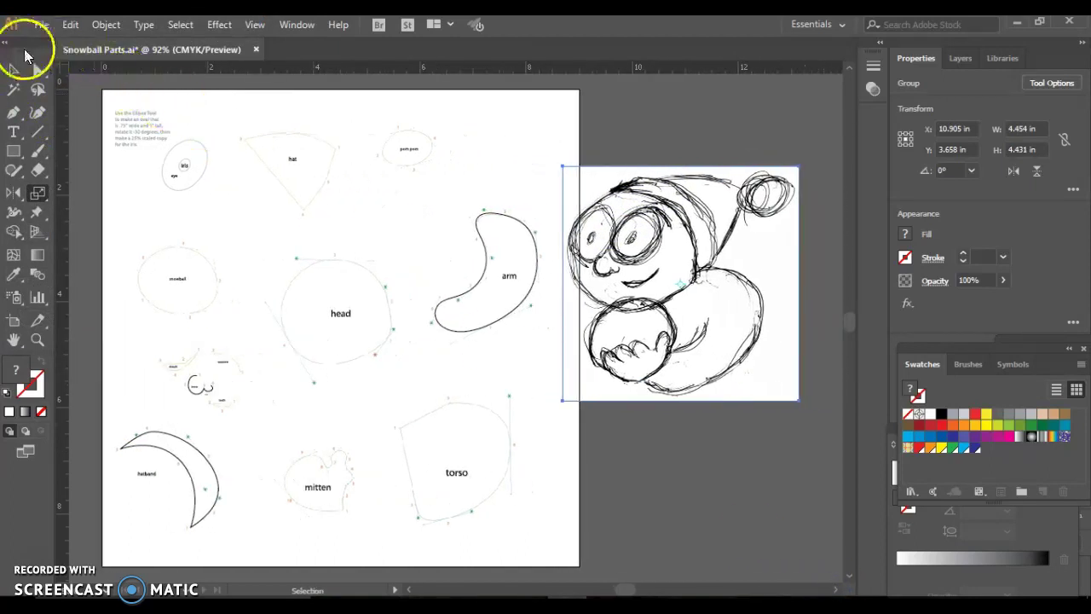
- Drag the sketch slightly down and right, clear of the artboard
left_click(14, 70)
mouse_move(635, 269)
left_mouse_down()
mouse_move(673, 286)
mouse_move(667, 295)
left_mouse_up()
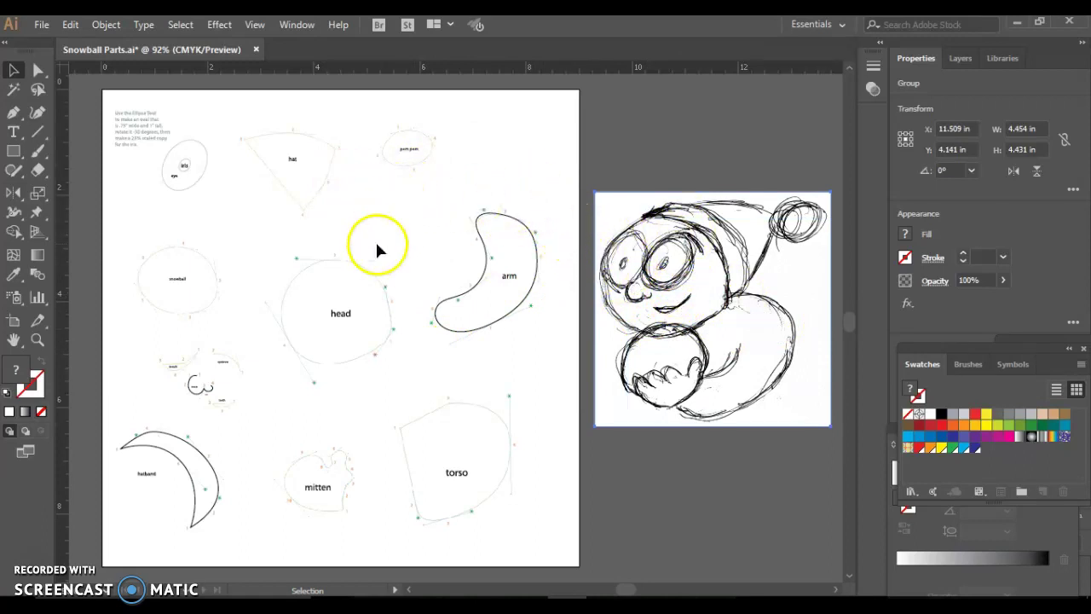
key("a")
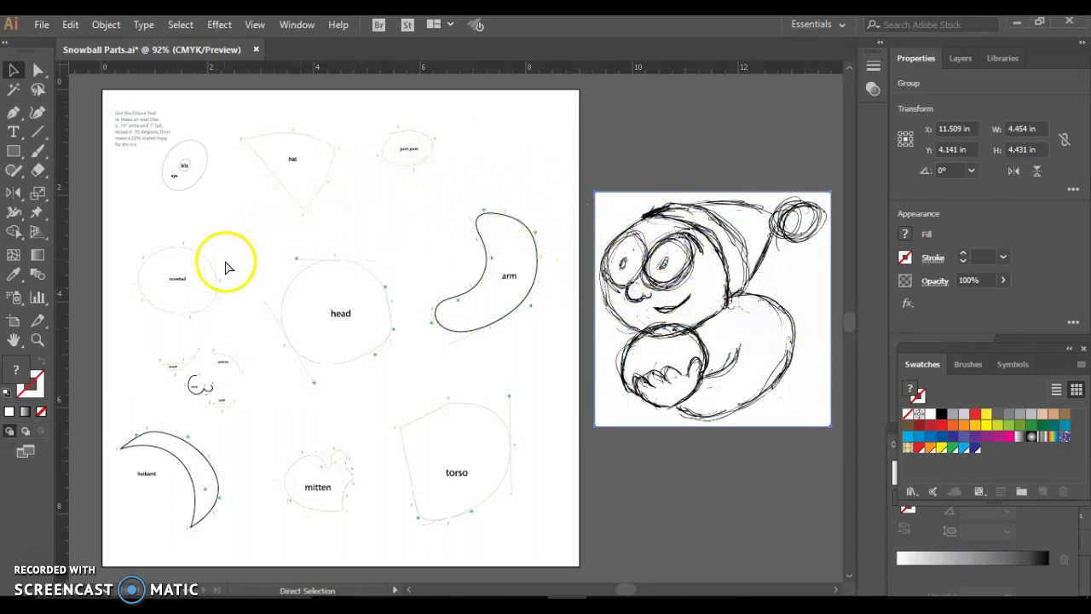
- Save the Snowball Parts document with Ctrl+S
key("ctrl+s")
key("v")
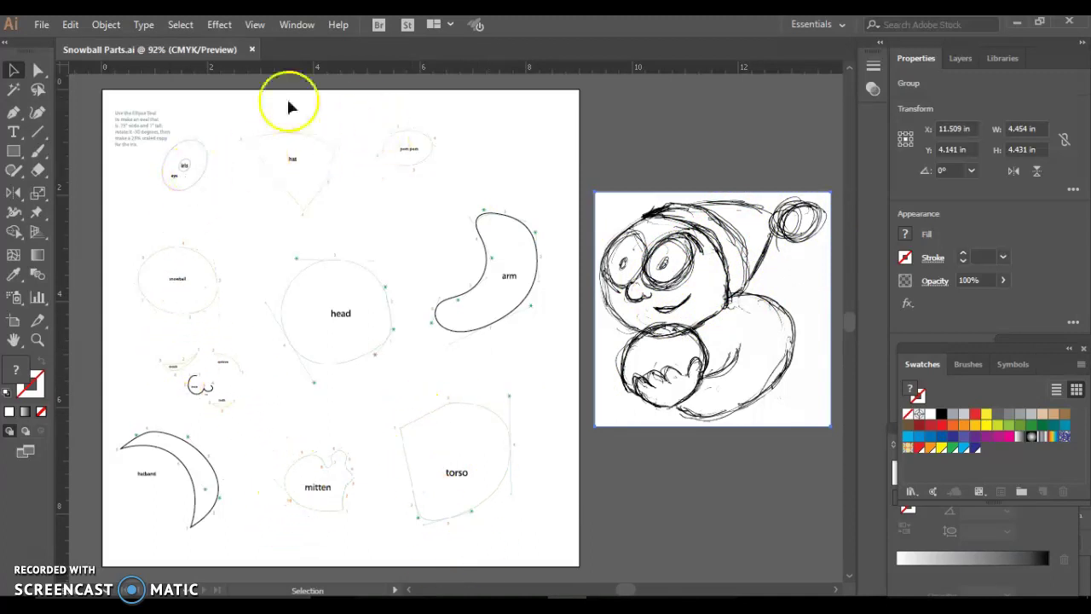
left_click(257, 25)
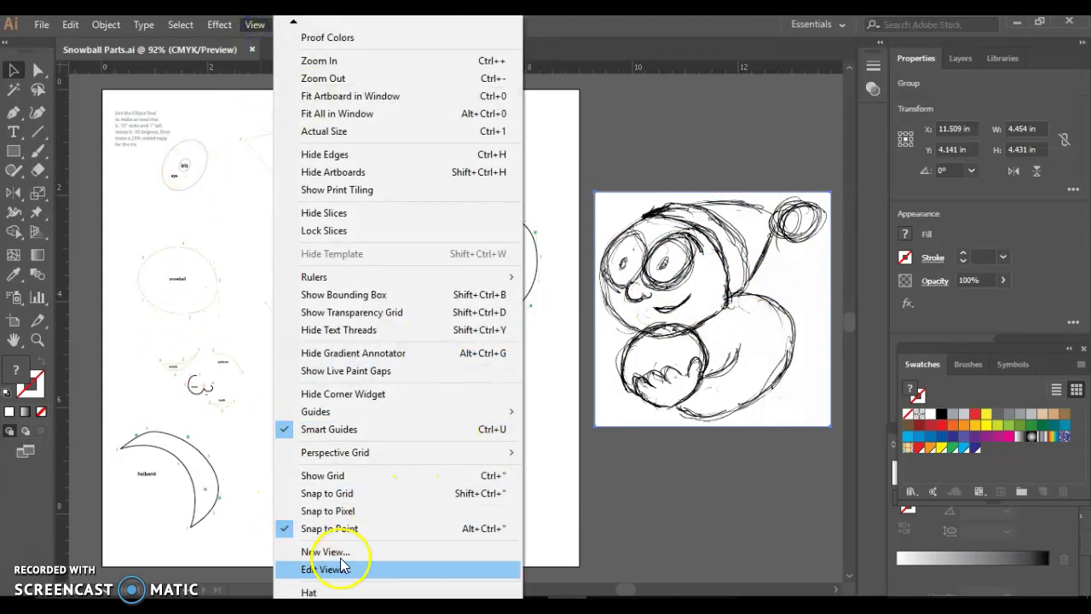